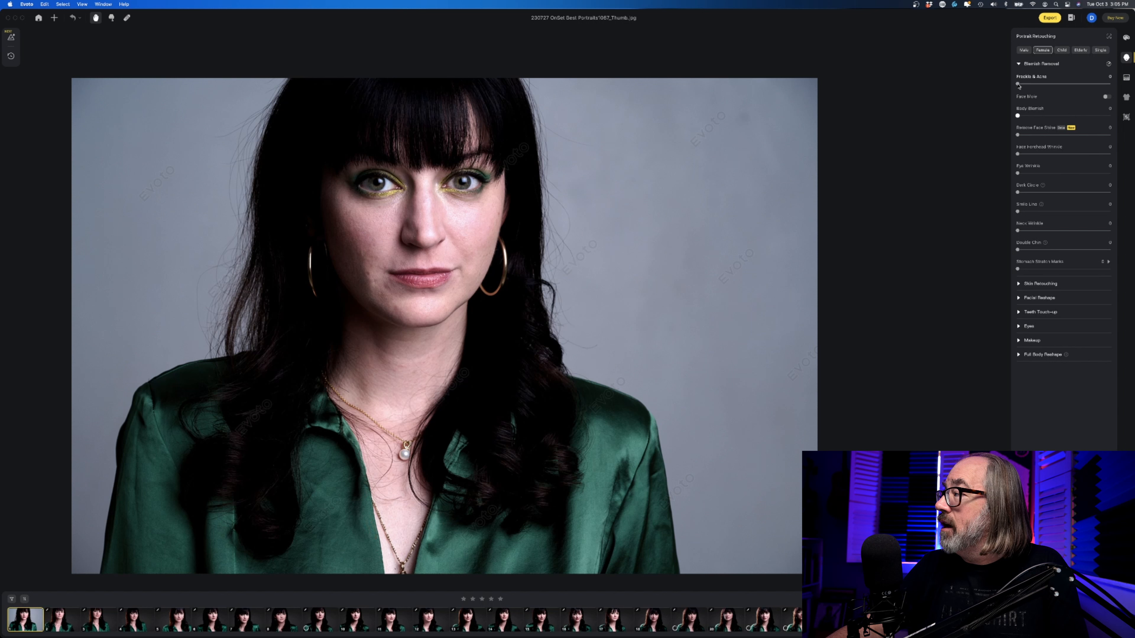
Step: Set the Freckle & Acne blemish removal to 80 in the female portrait retouching settings
drag(1068, 88, 1122, 87)
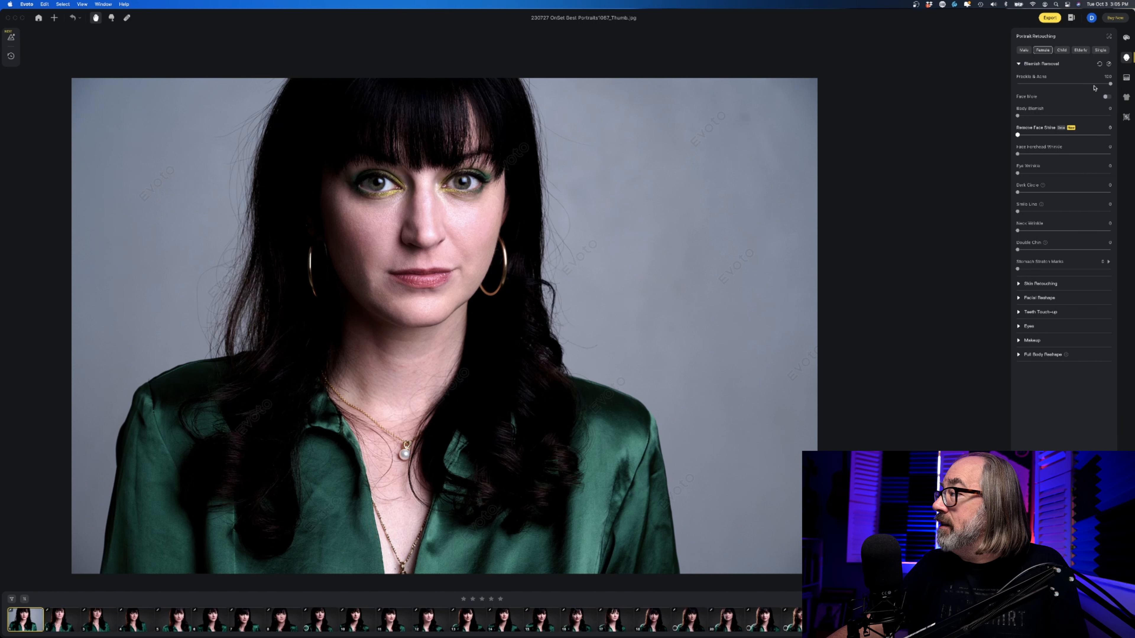
drag(1111, 85, 1106, 86)
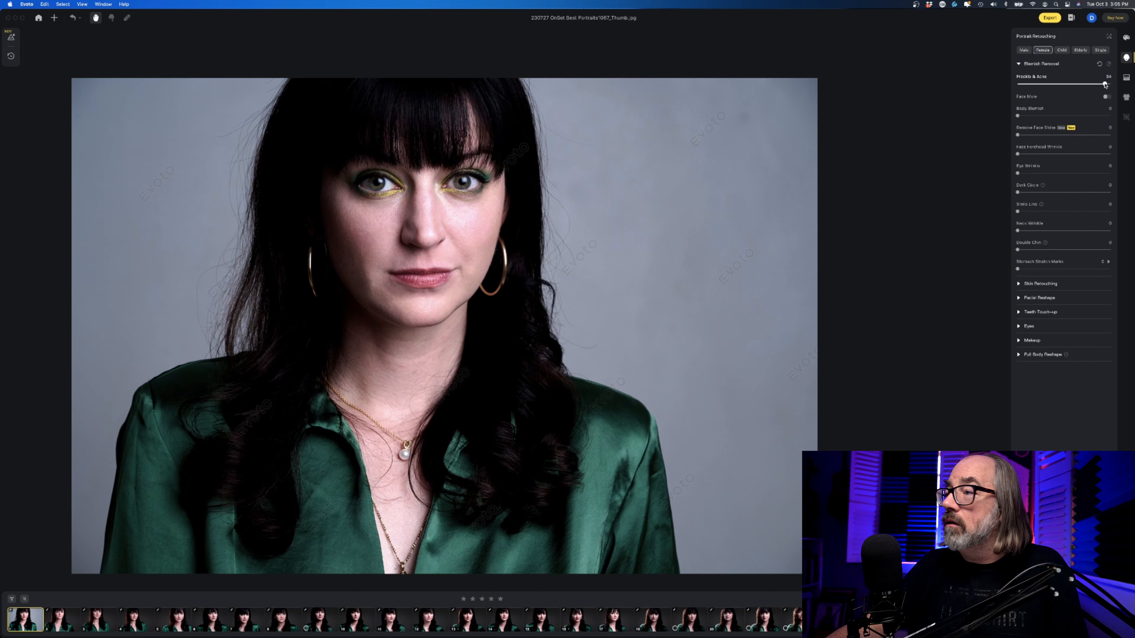
drag(1105, 85, 1101, 85)
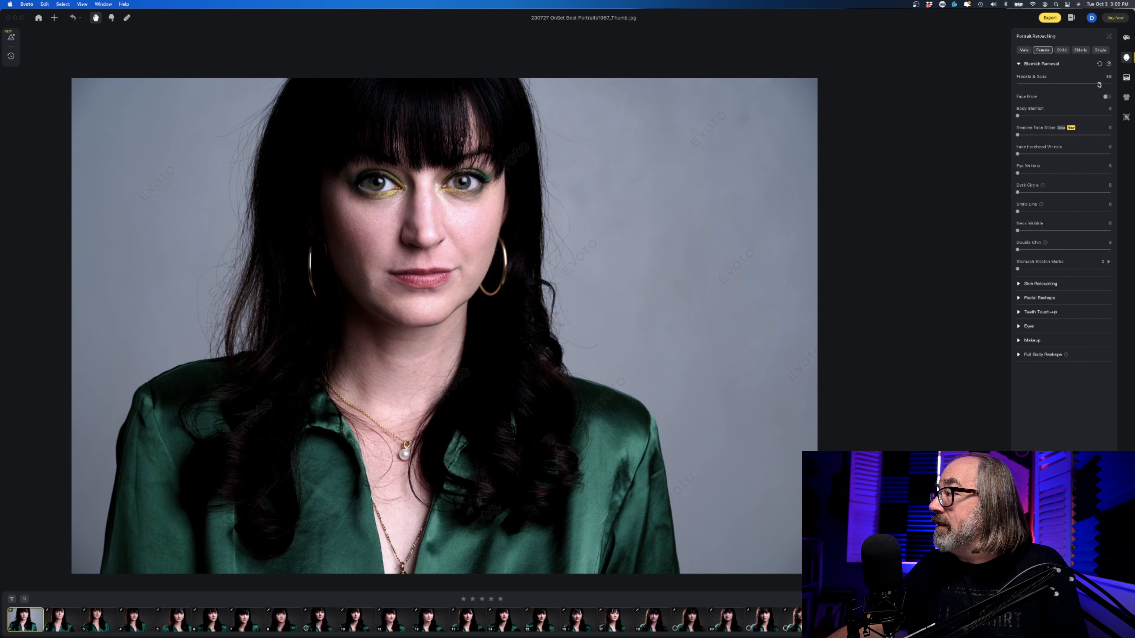
drag(1099, 85, 1092, 85)
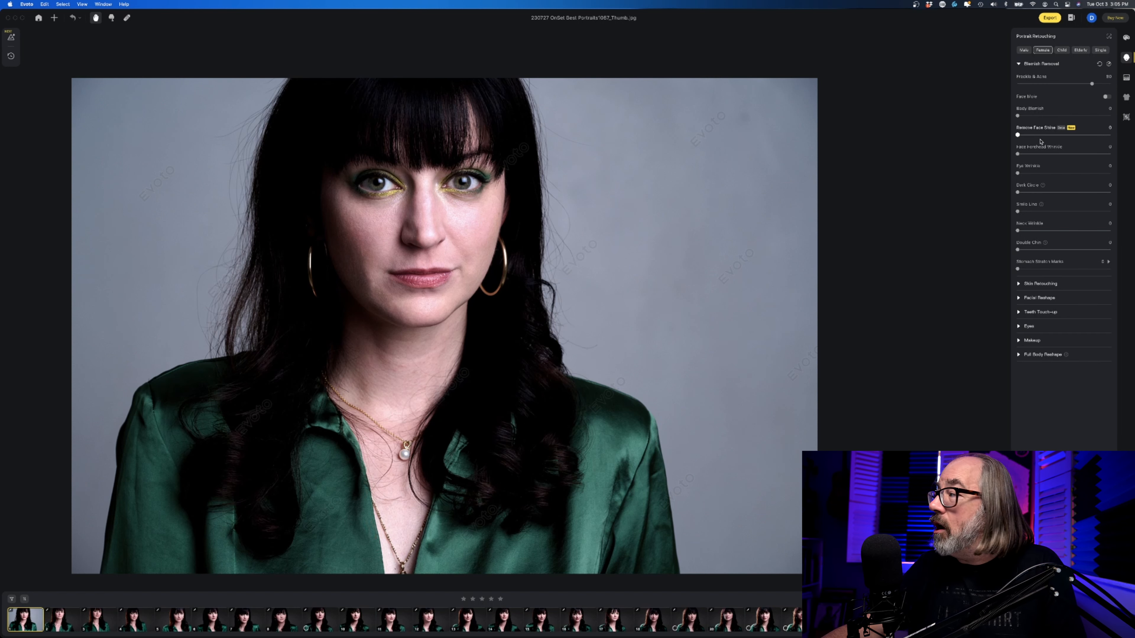
Step: Set Remove Face Shine to about 28 and Dark Circle to 42
click(1026, 136)
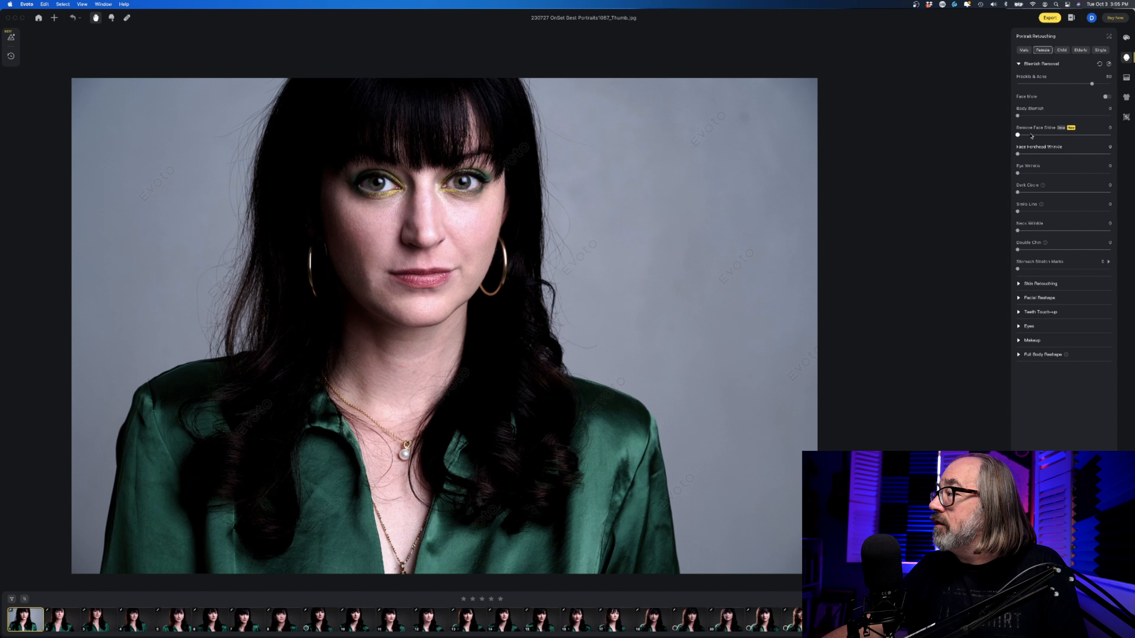
click(1038, 135)
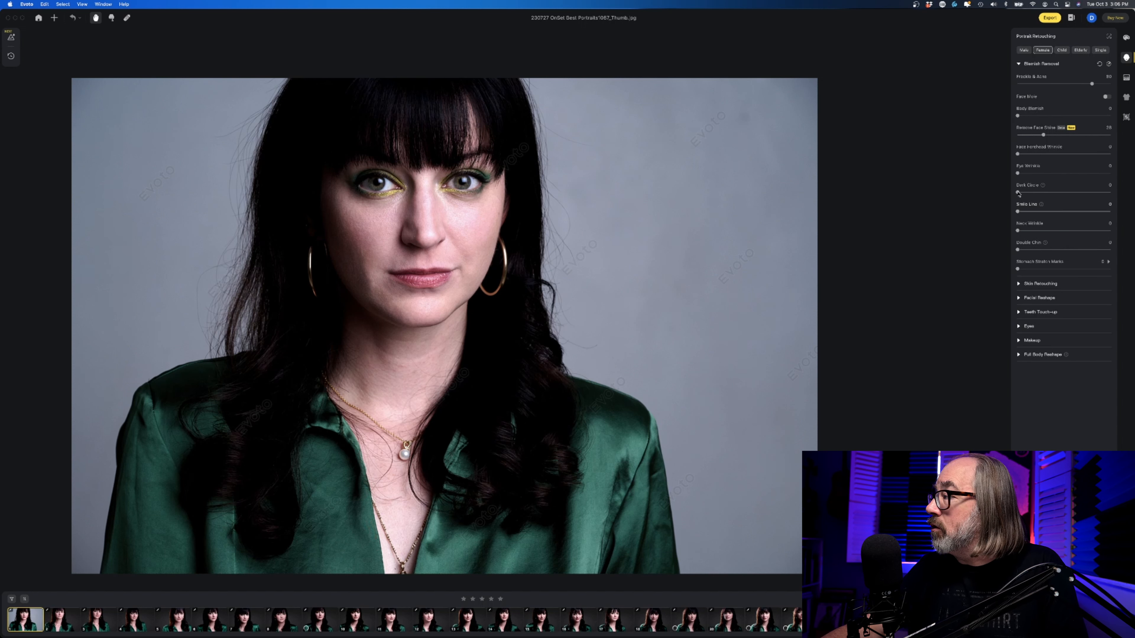
drag(1018, 193, 1068, 193)
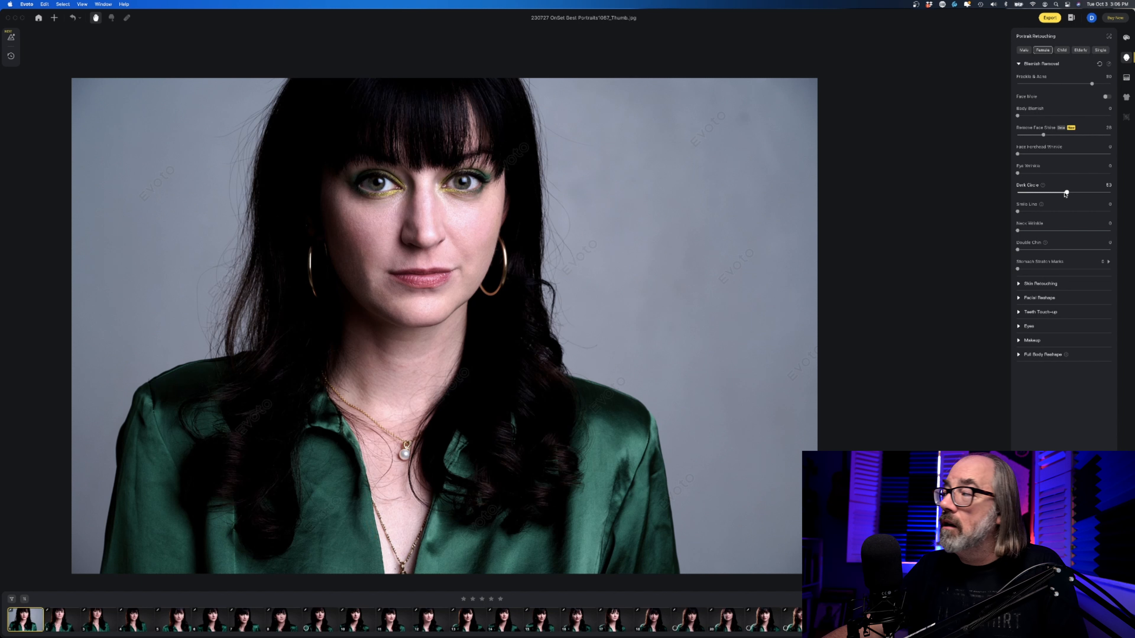
drag(1067, 193, 1062, 194)
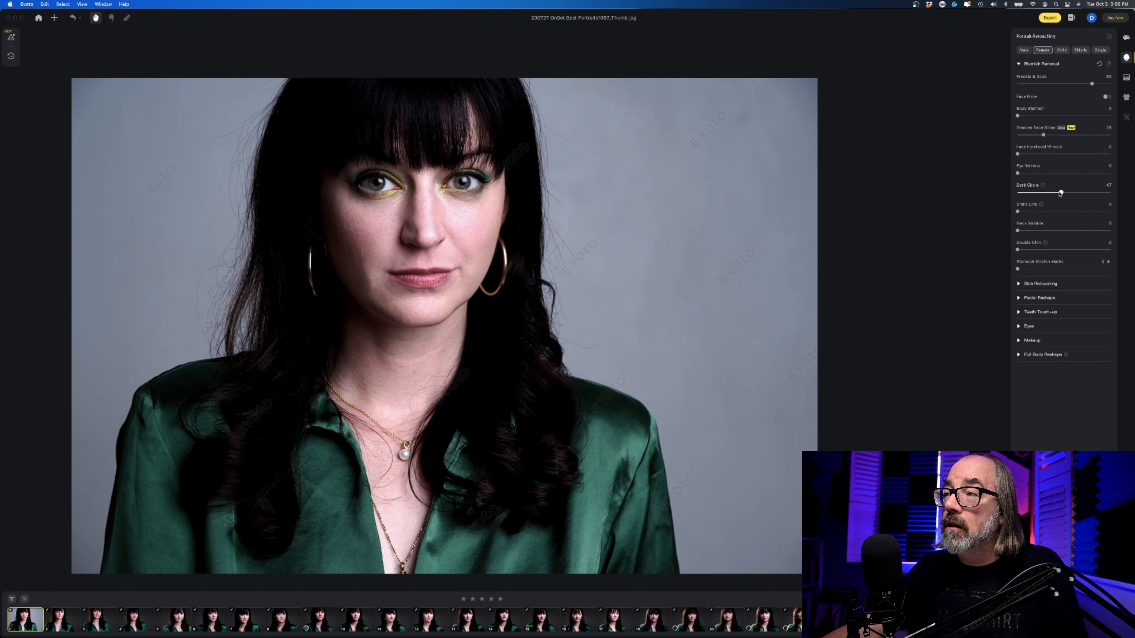
drag(1061, 193, 1057, 193)
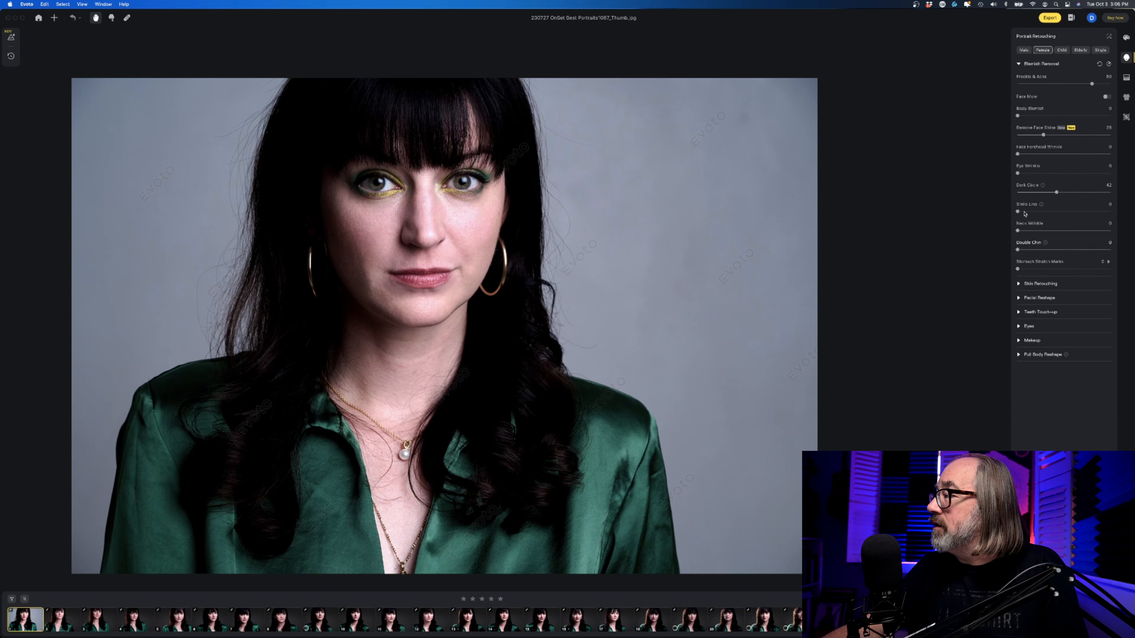
Step: Set Smile Line to 24 and Neck Wrinkle to 100
drag(1020, 213, 1120, 214)
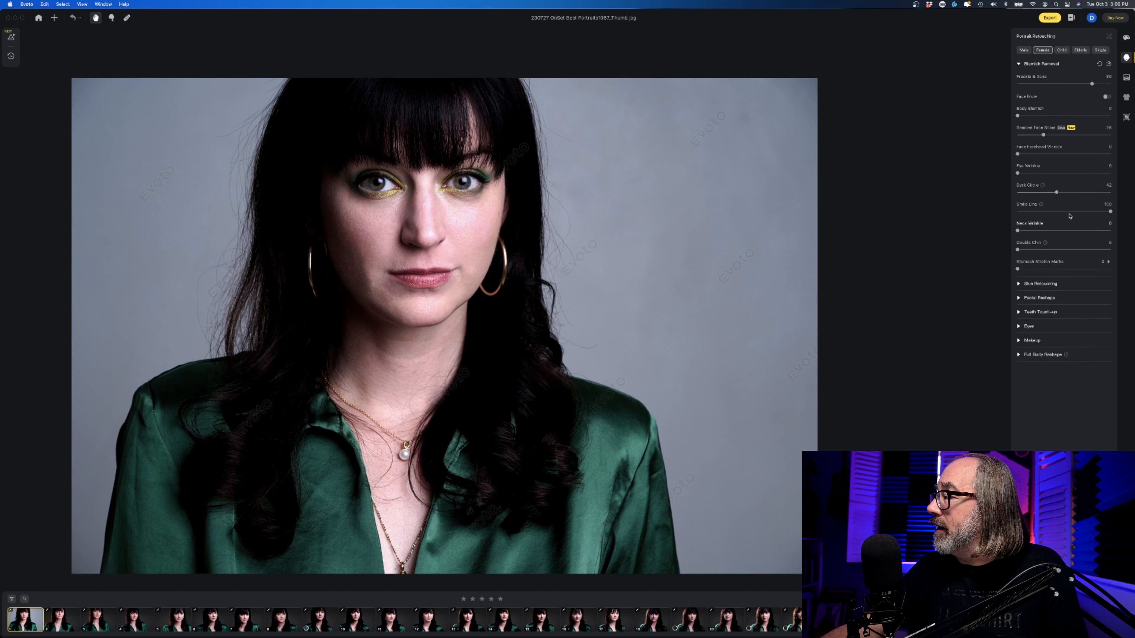
drag(1048, 216, 1040, 216)
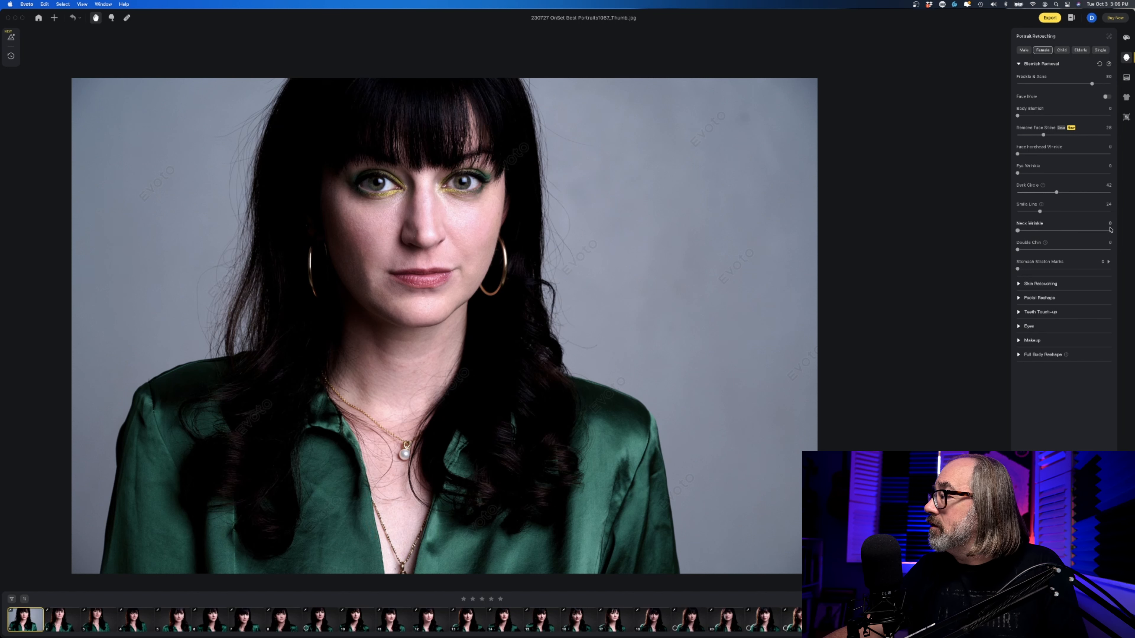
drag(1123, 231, 1121, 230)
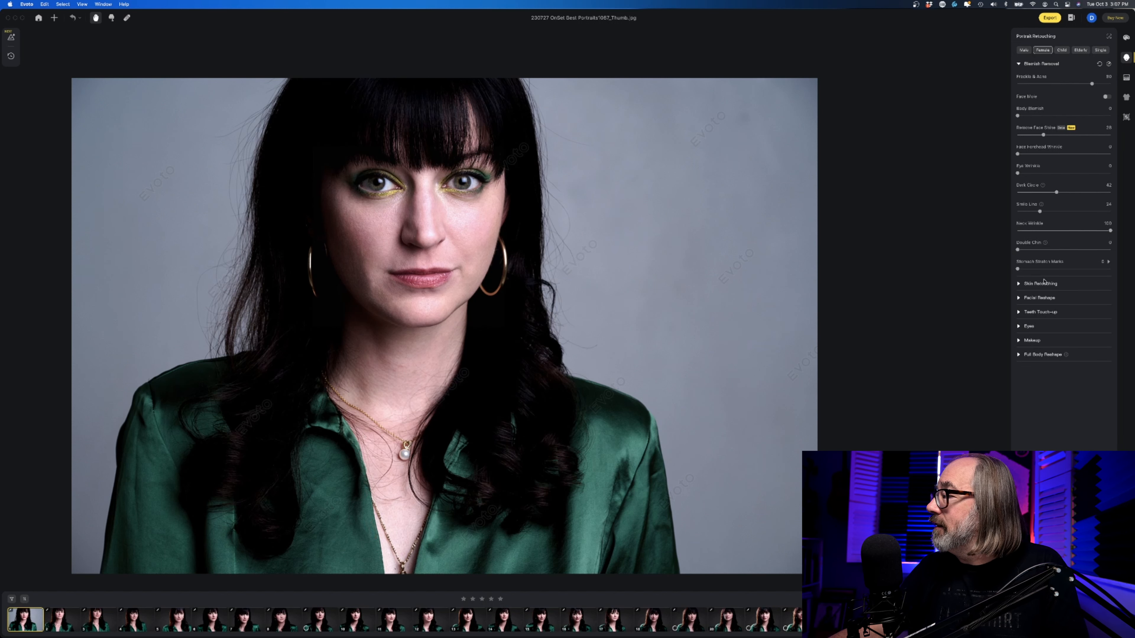
Step: Expand the Skin Retouching settings
click(1019, 285)
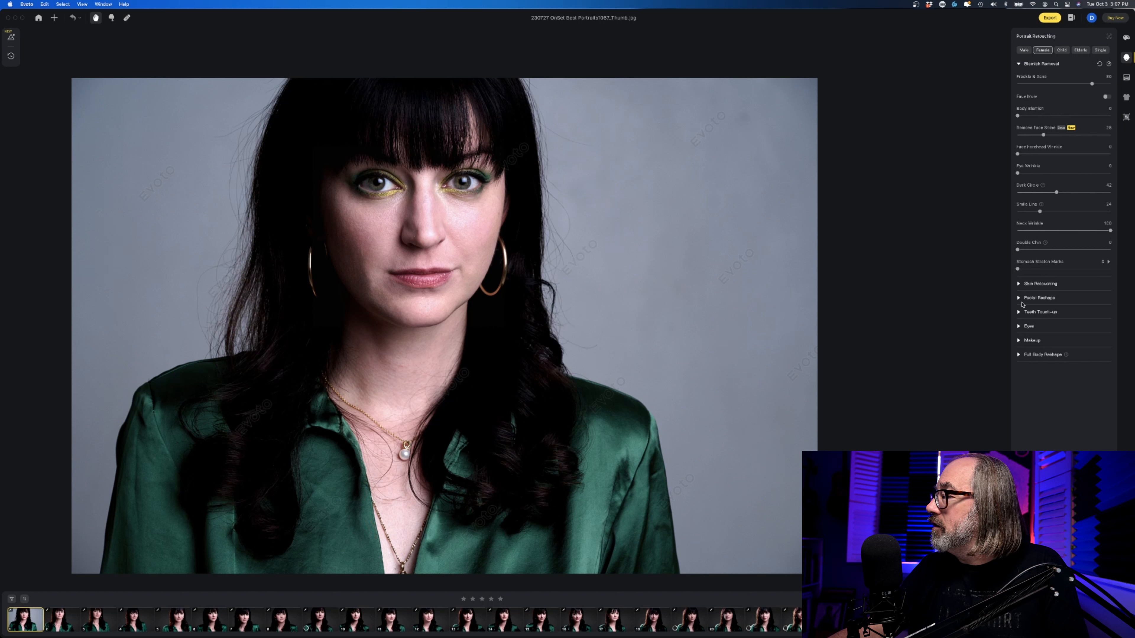
click(1019, 284)
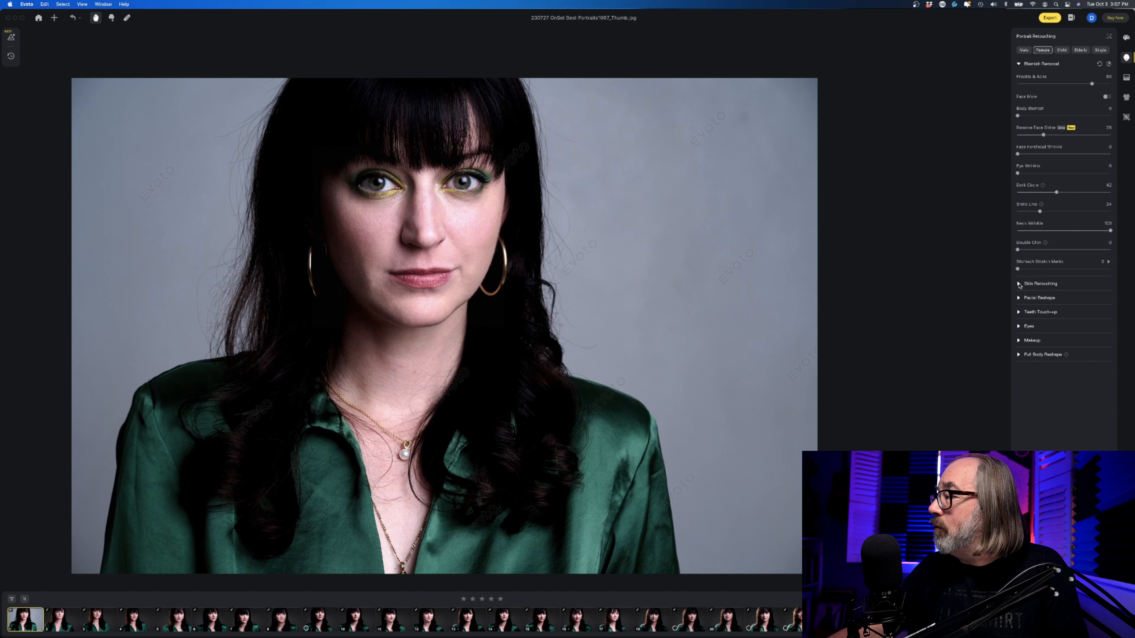
click(1019, 284)
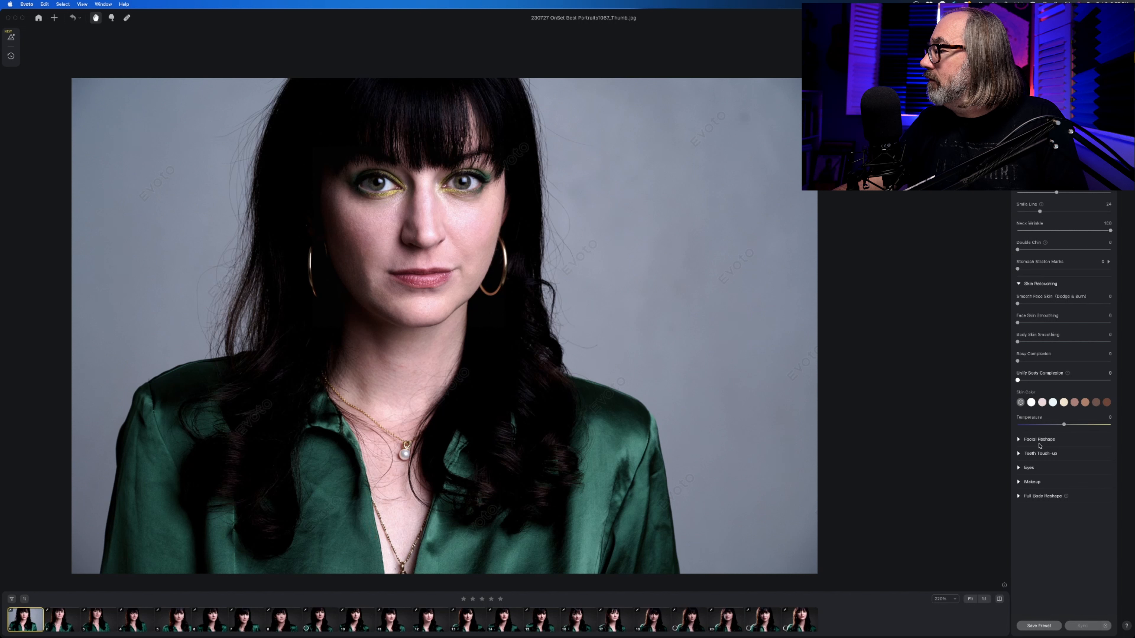
Step: Expand the Eyes settings and set the eye Brightness to about 9
click(1018, 468)
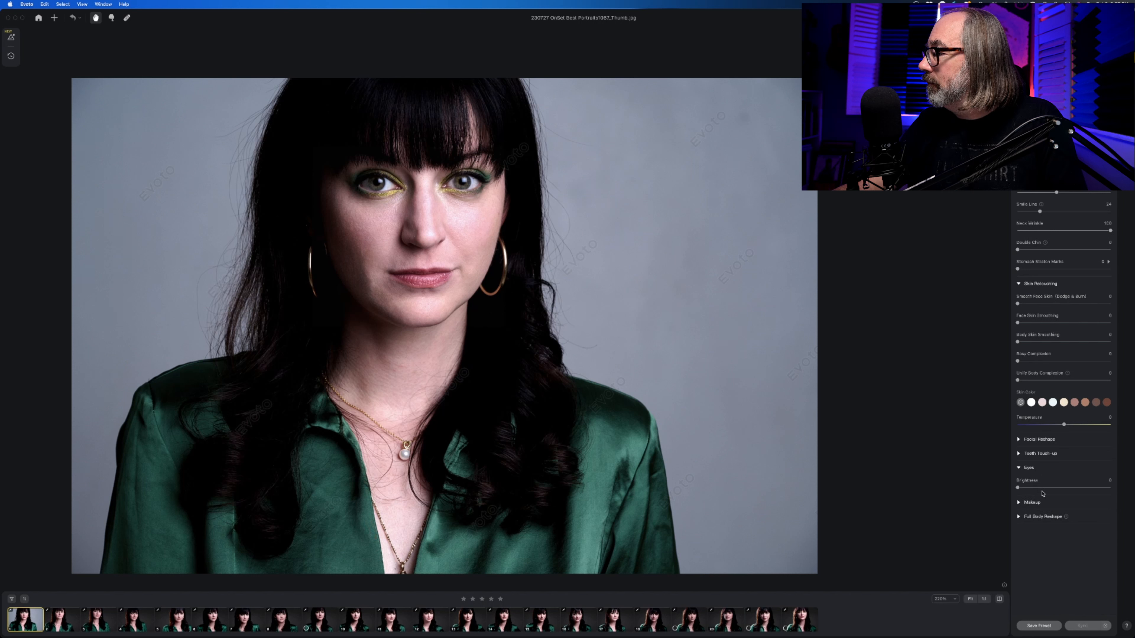
click(1079, 488)
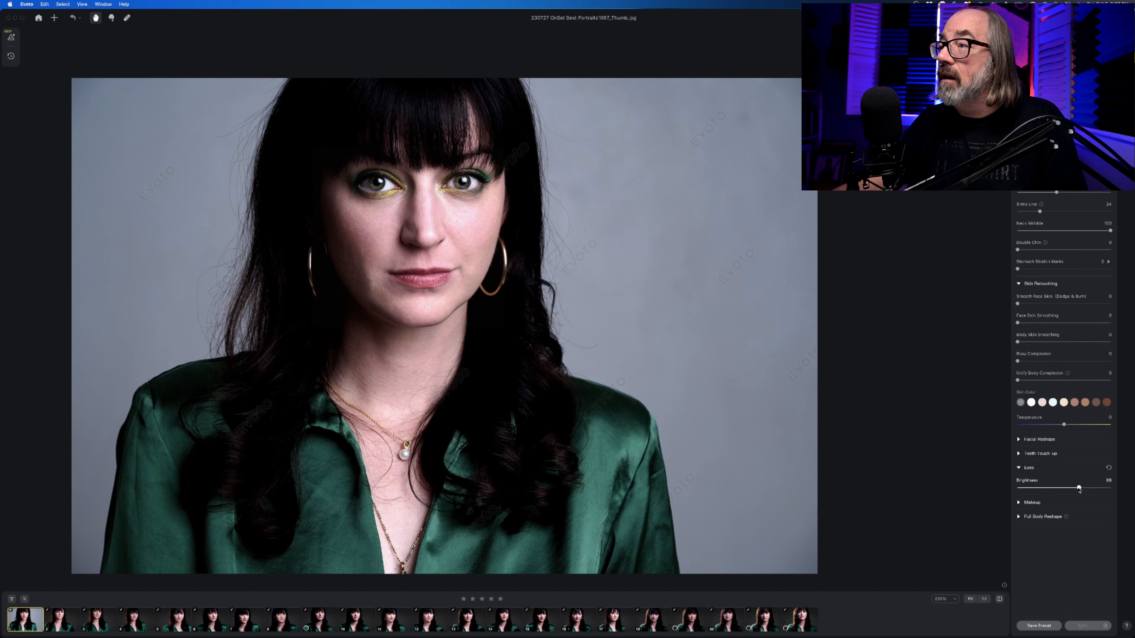
drag(1050, 490, 1039, 490)
click(1040, 490)
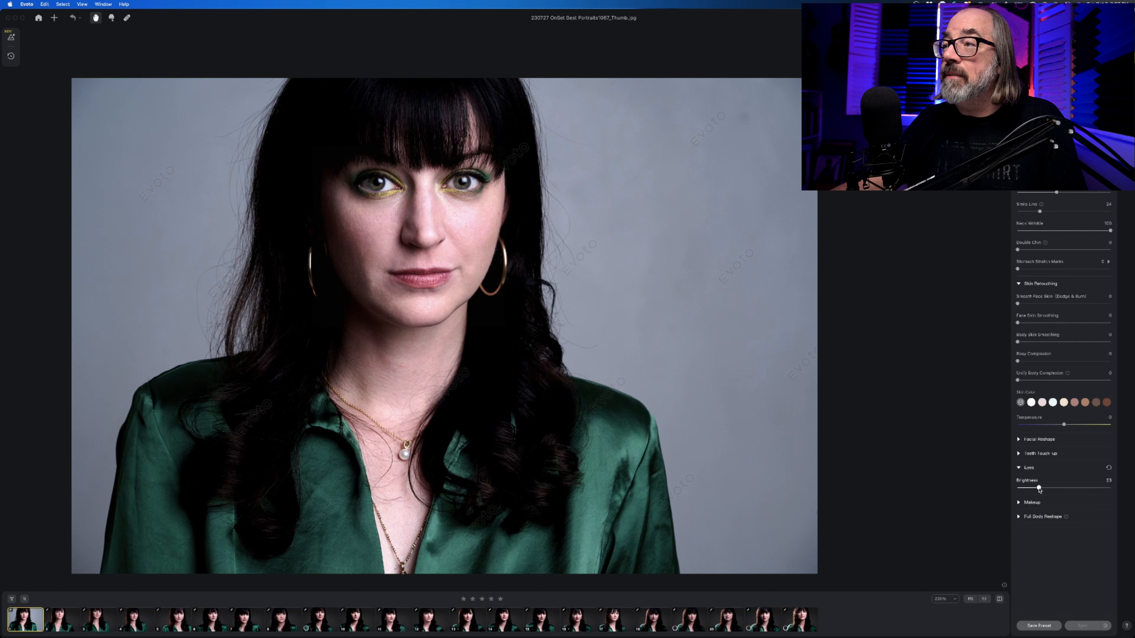
click(1028, 490)
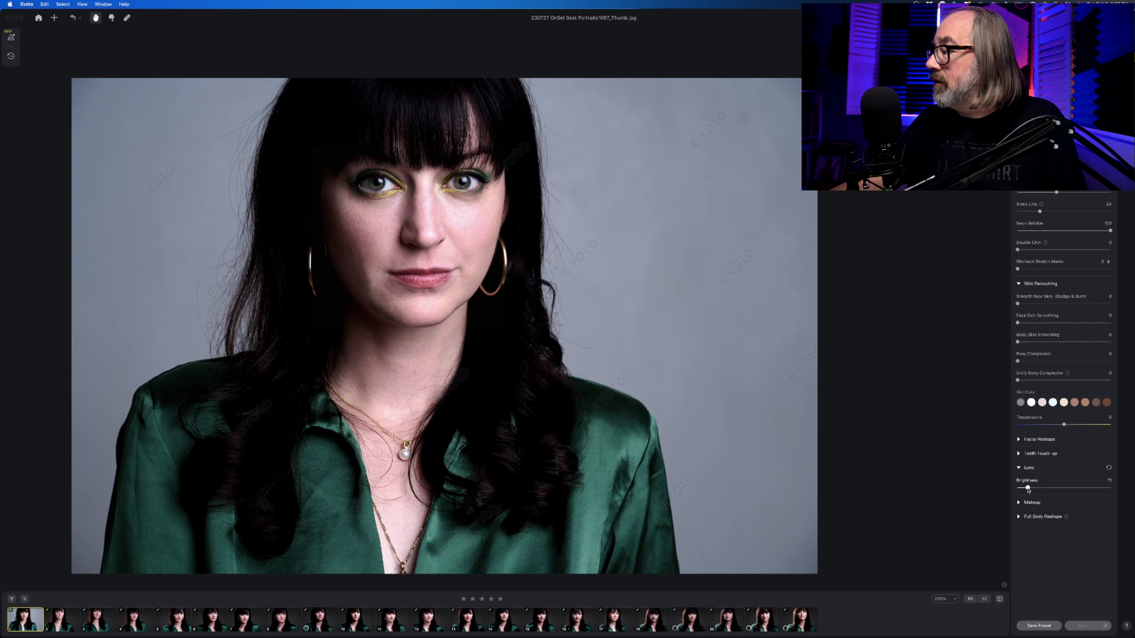
drag(1027, 490, 1026, 489)
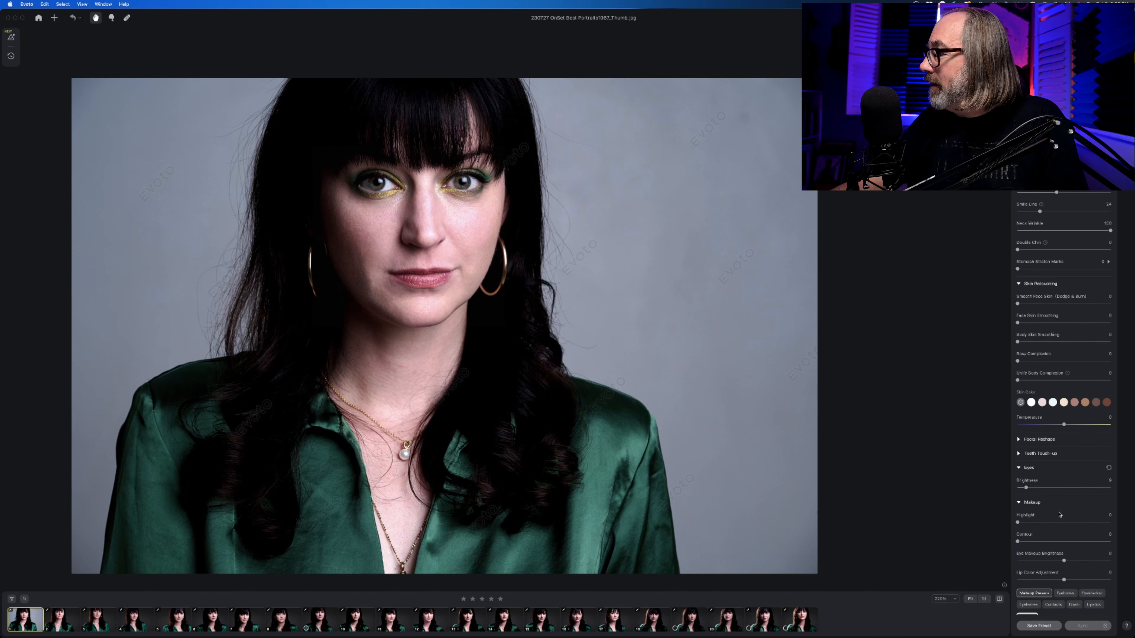
Step: Apply lipstick shade 05 with the Satin texture from the Makeup settings and reduce its amount
scroll(1062, 511, down, 5)
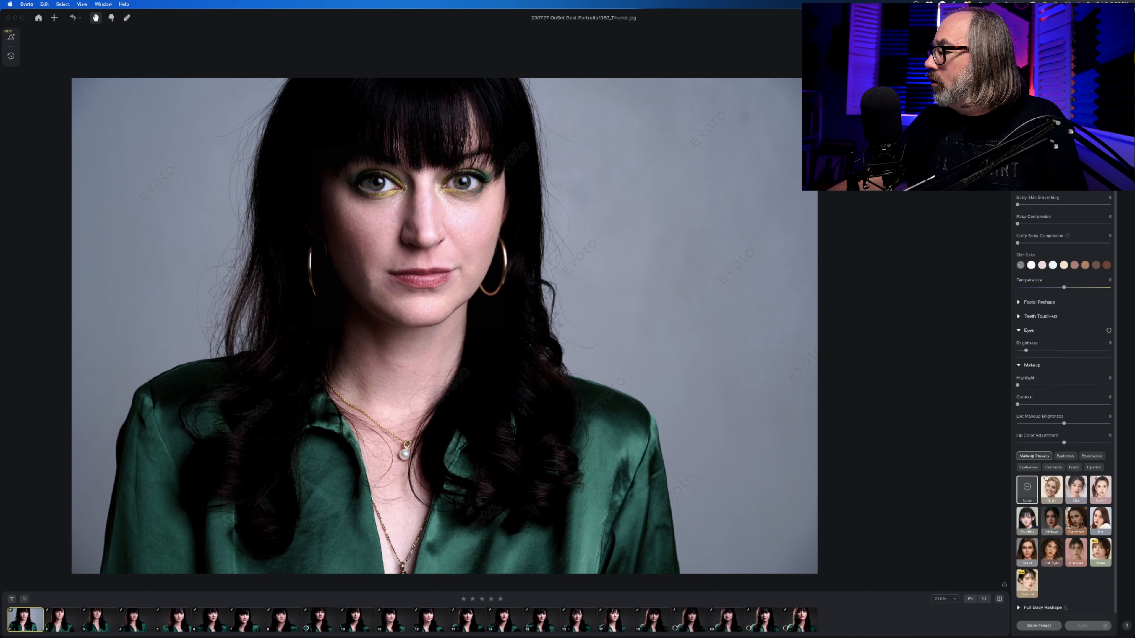
click(1094, 467)
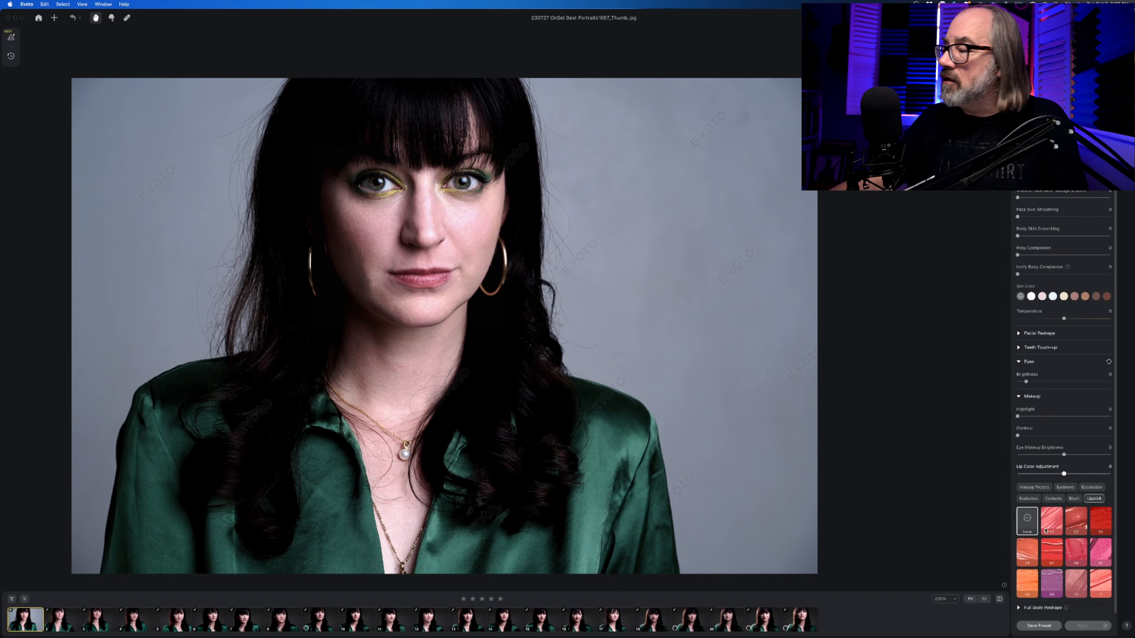
click(1053, 551)
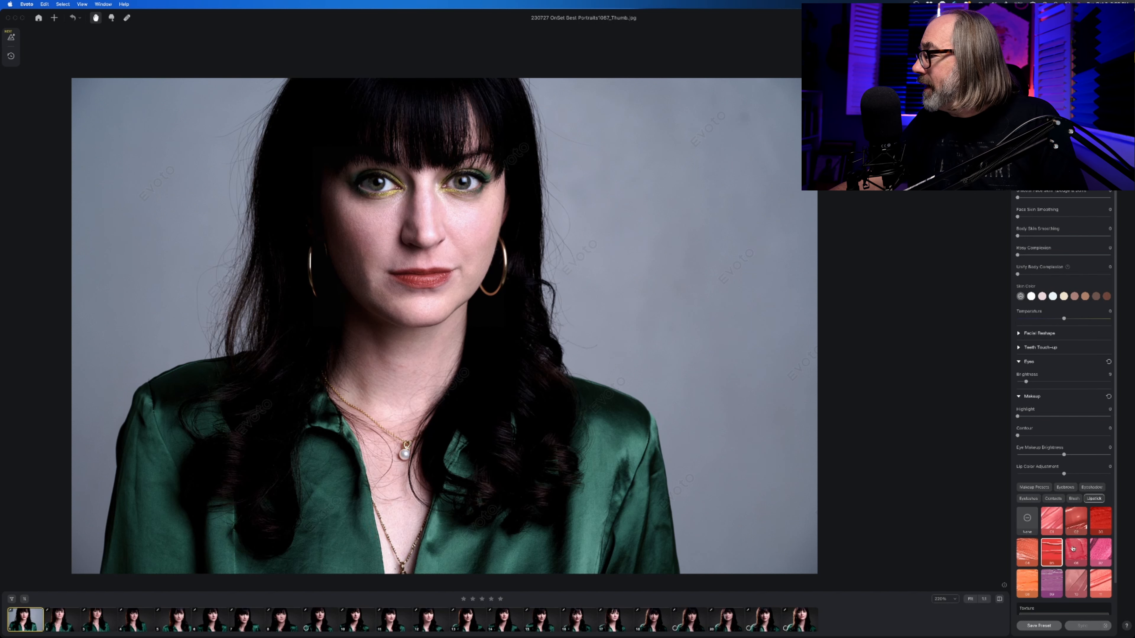
scroll(1078, 599, down, 2)
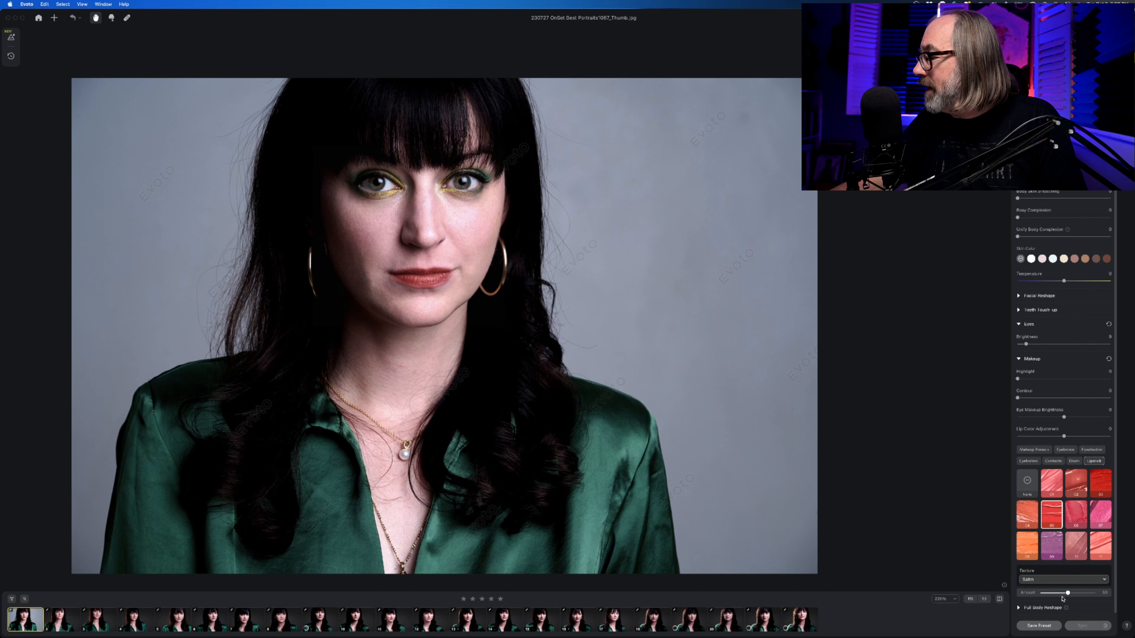
drag(1062, 594, 1047, 596)
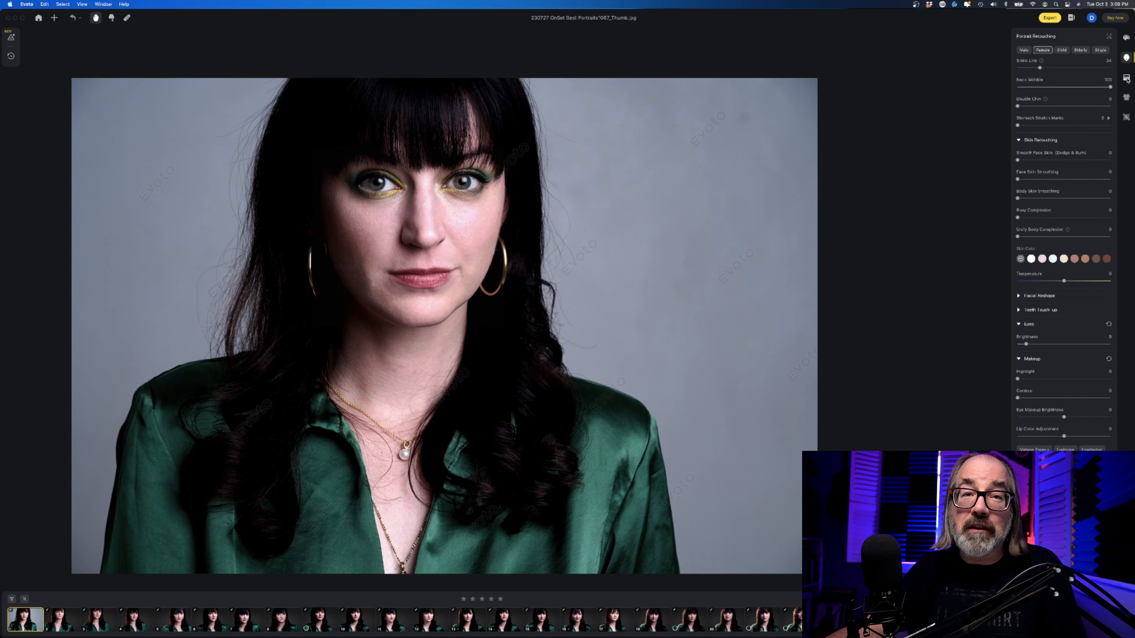
Step: Enable Clean Solid Backdrop with Auto Detect Solid Backdrop and apply the Black headshot backdrop
click(1127, 78)
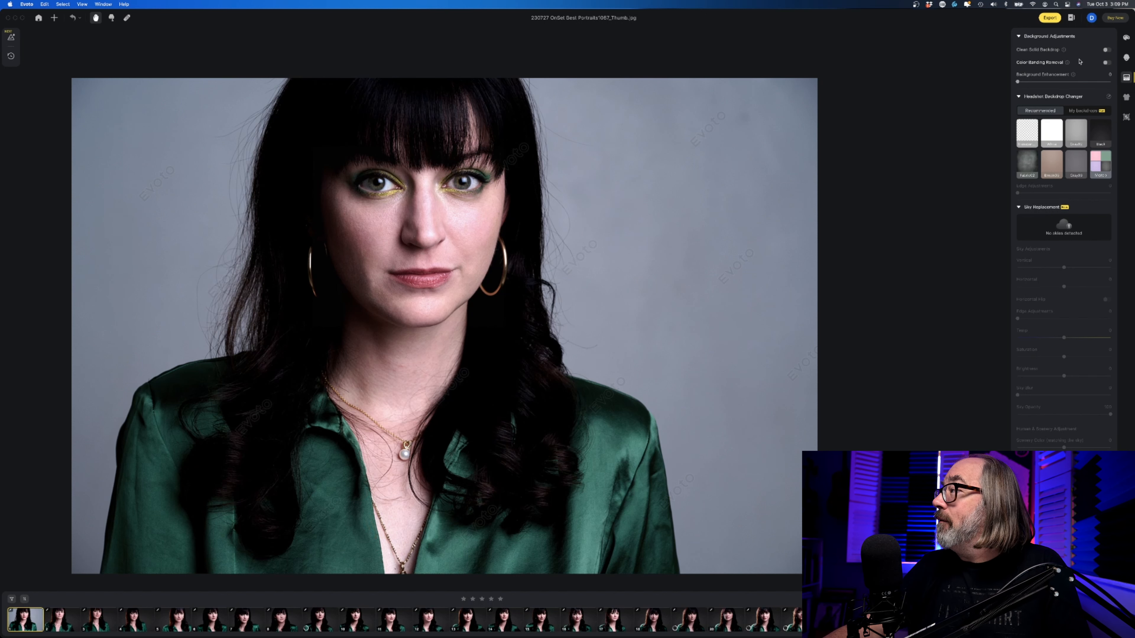
click(1106, 50)
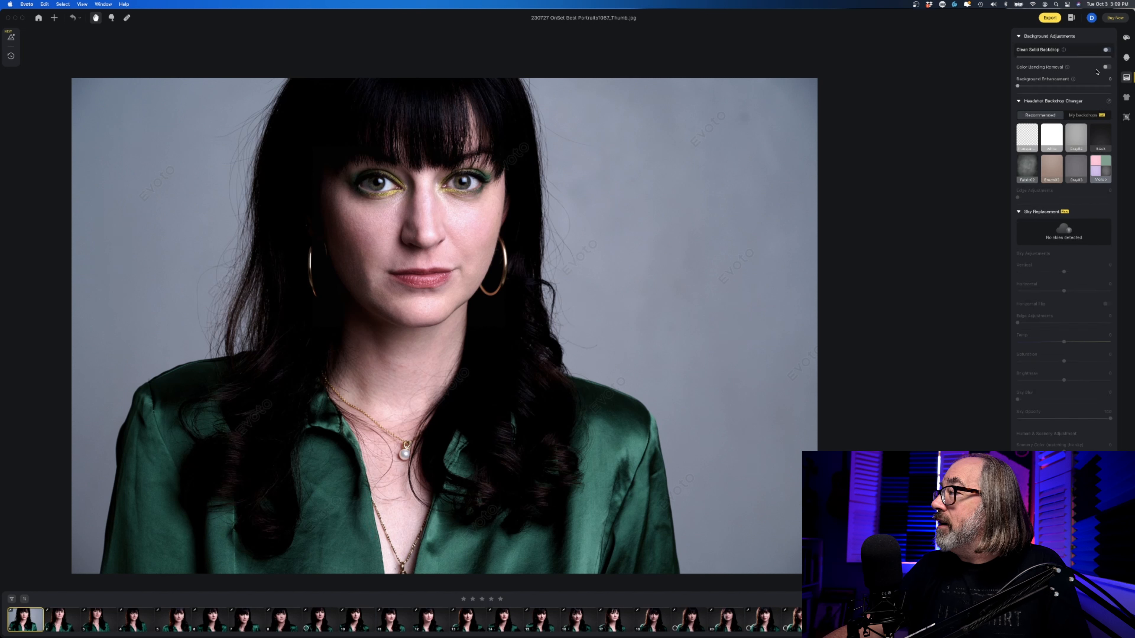
click(1107, 50)
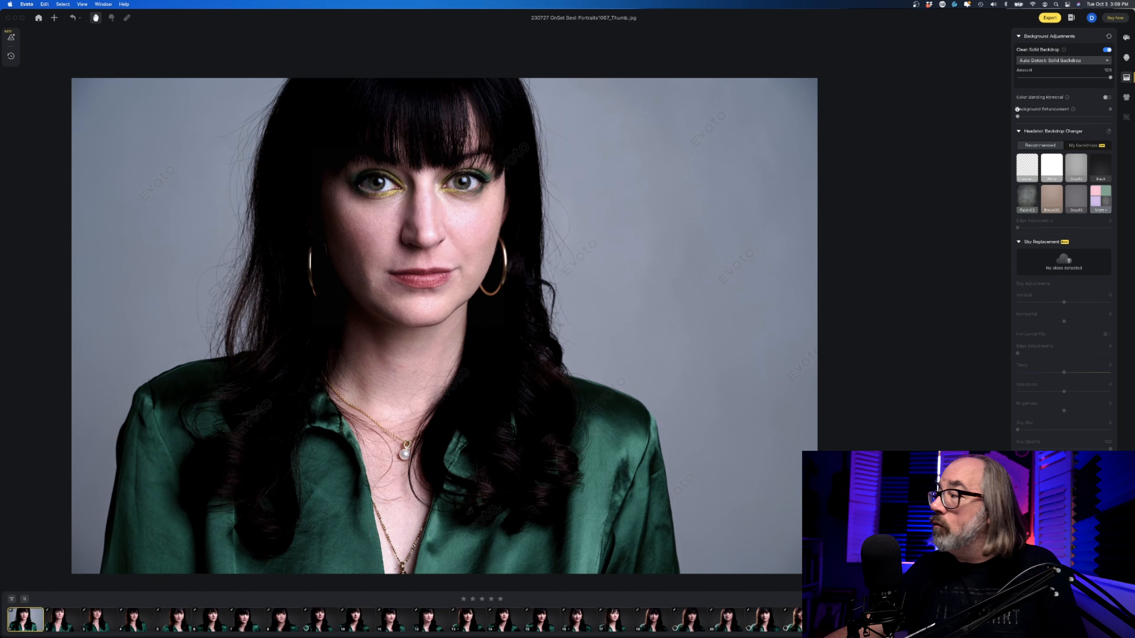
click(1100, 171)
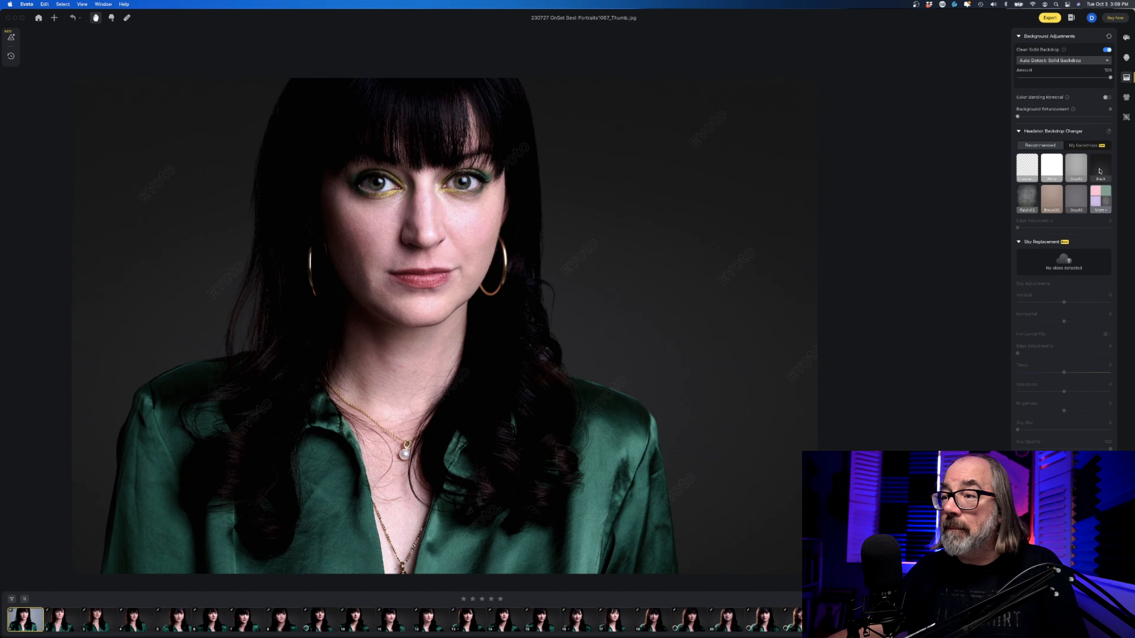
Step: Try the first pink and first fabric backdrops from the full collection, returning to the Black backdrop
click(1099, 196)
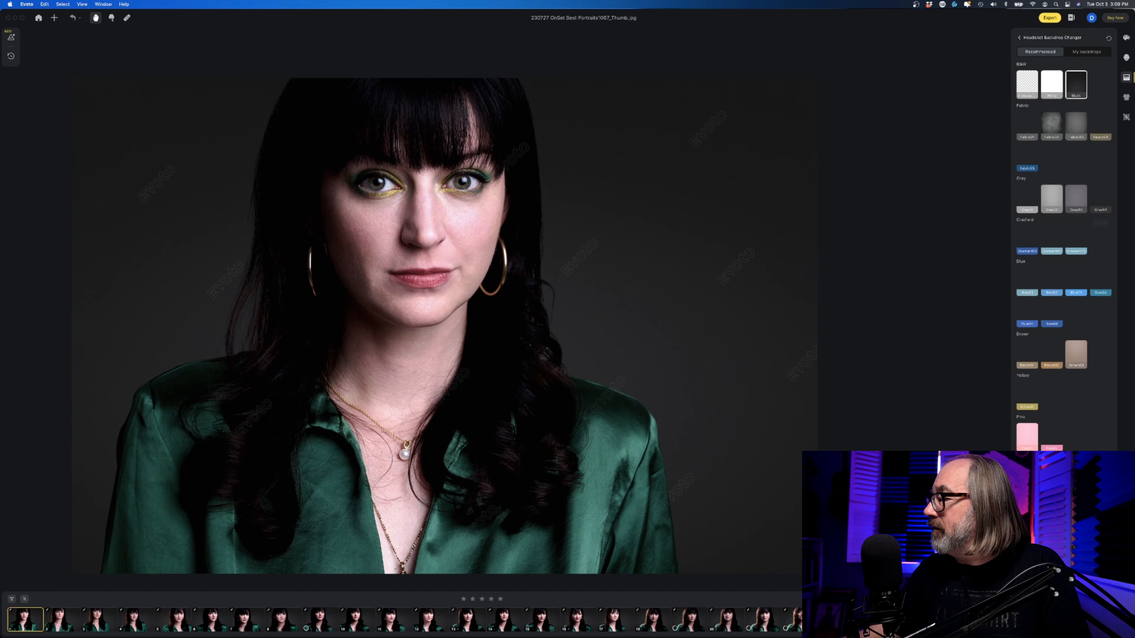
click(1027, 438)
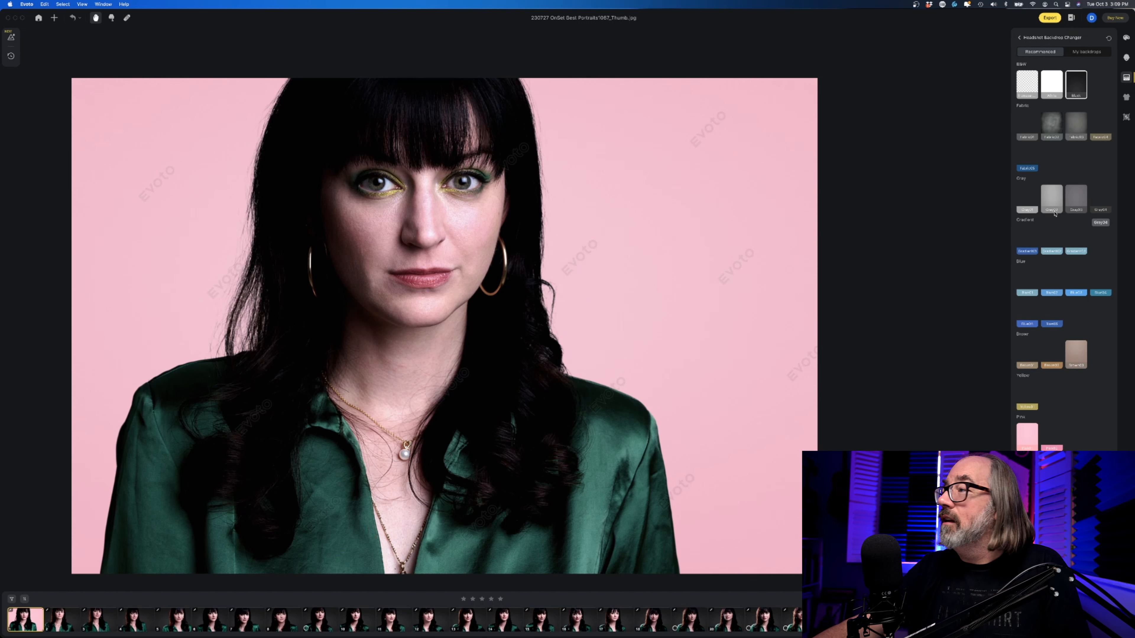
click(1081, 86)
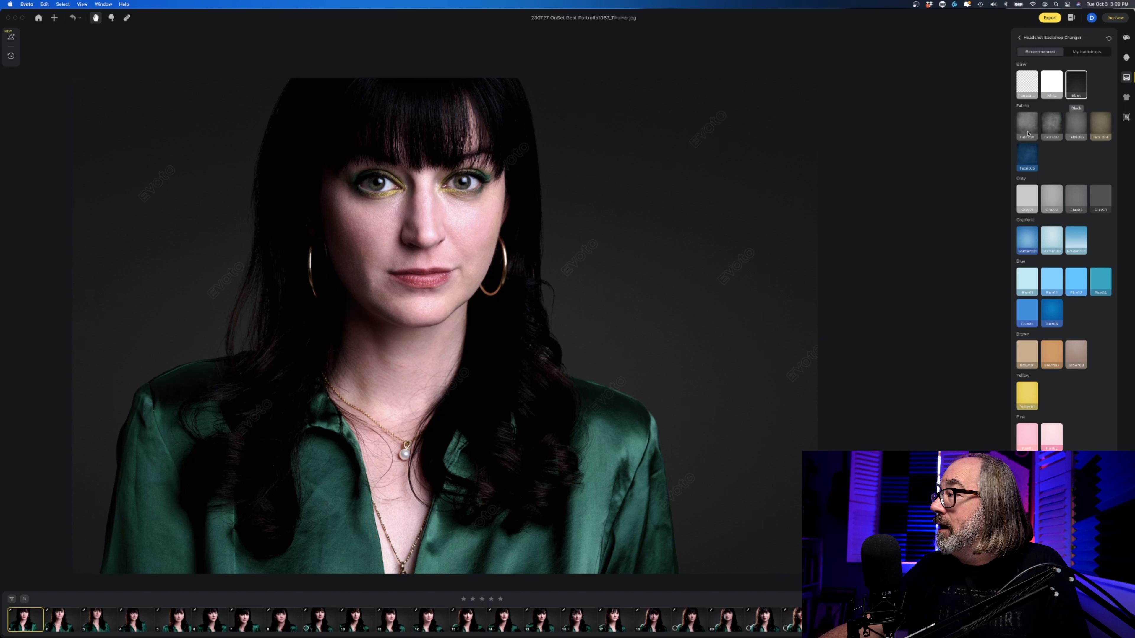
click(1027, 130)
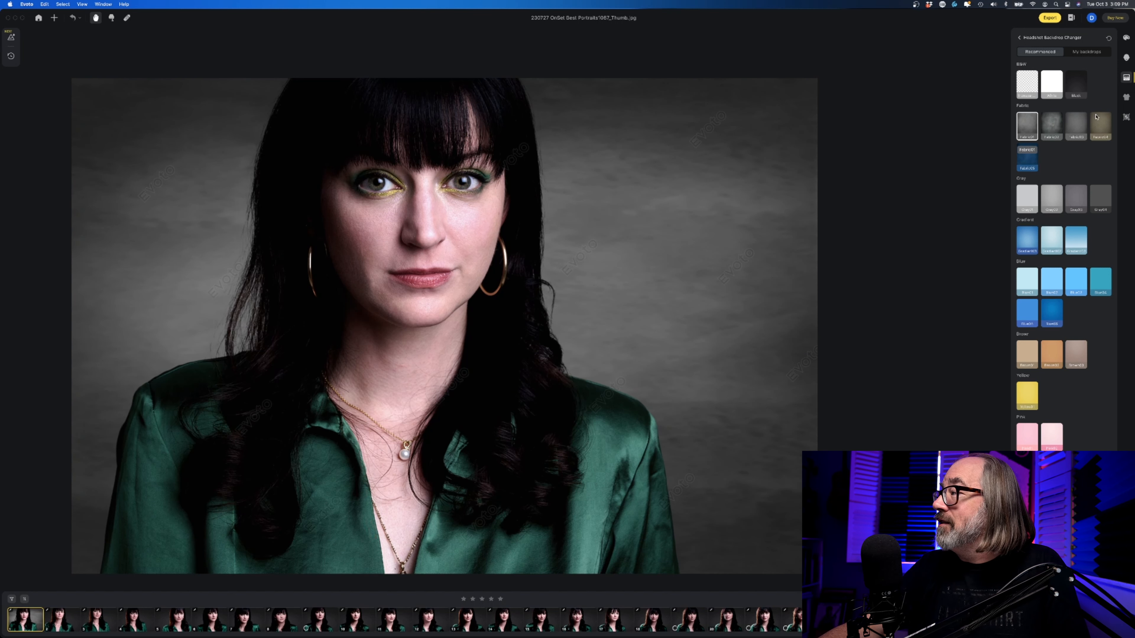
click(1076, 87)
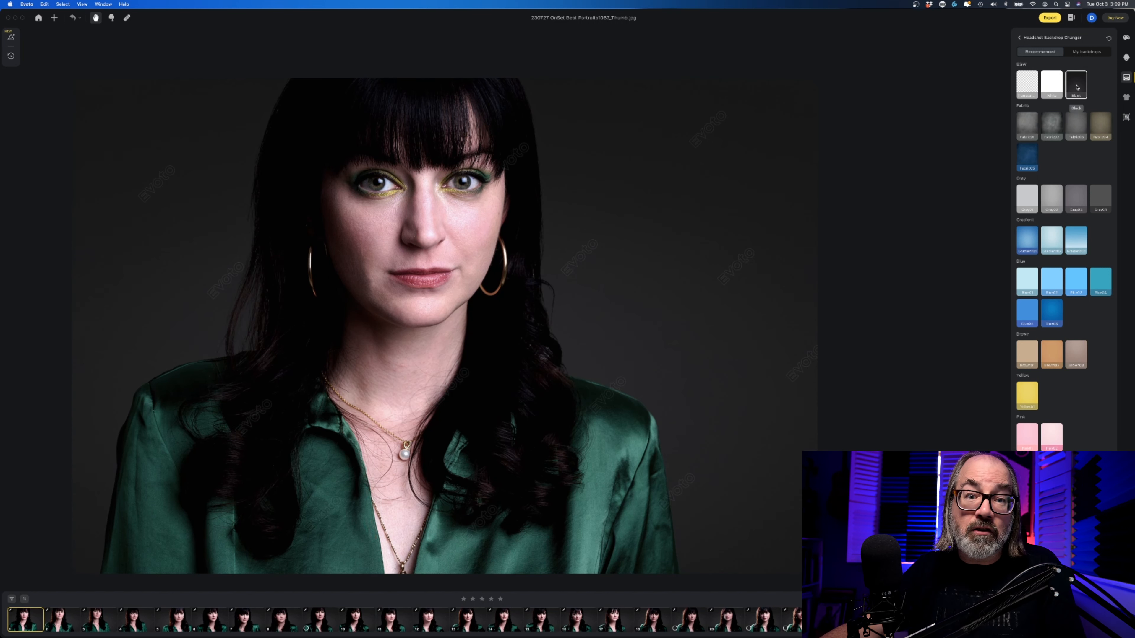
Step: Set De-wrinkle Clothing to 100 in the Clothing Adjustment settings for the portrait
click(1126, 97)
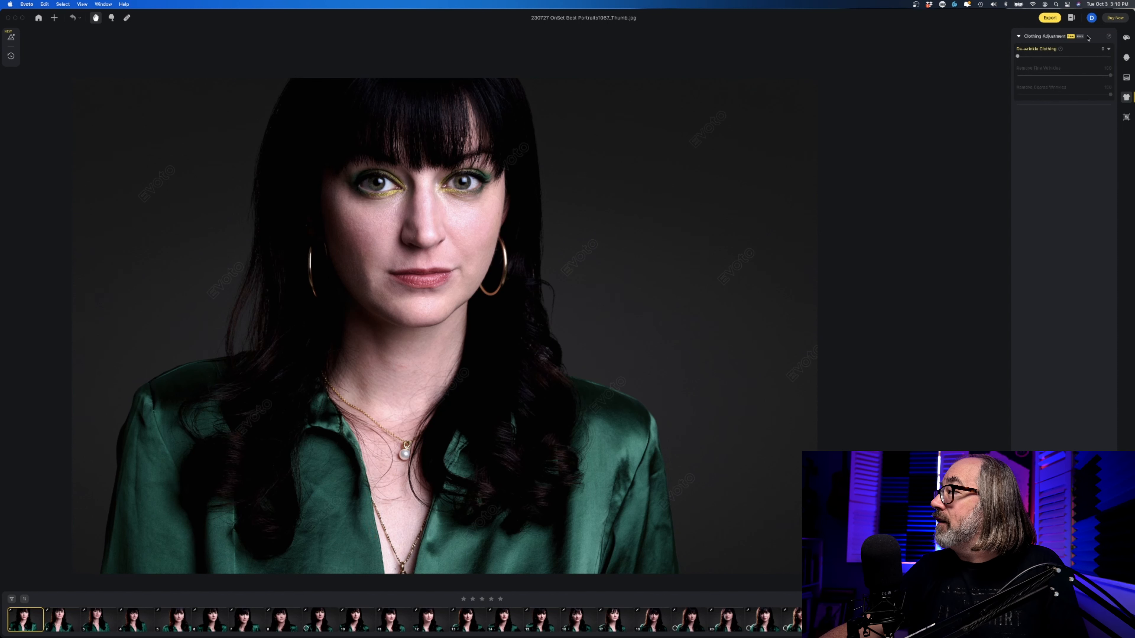
click(1112, 58)
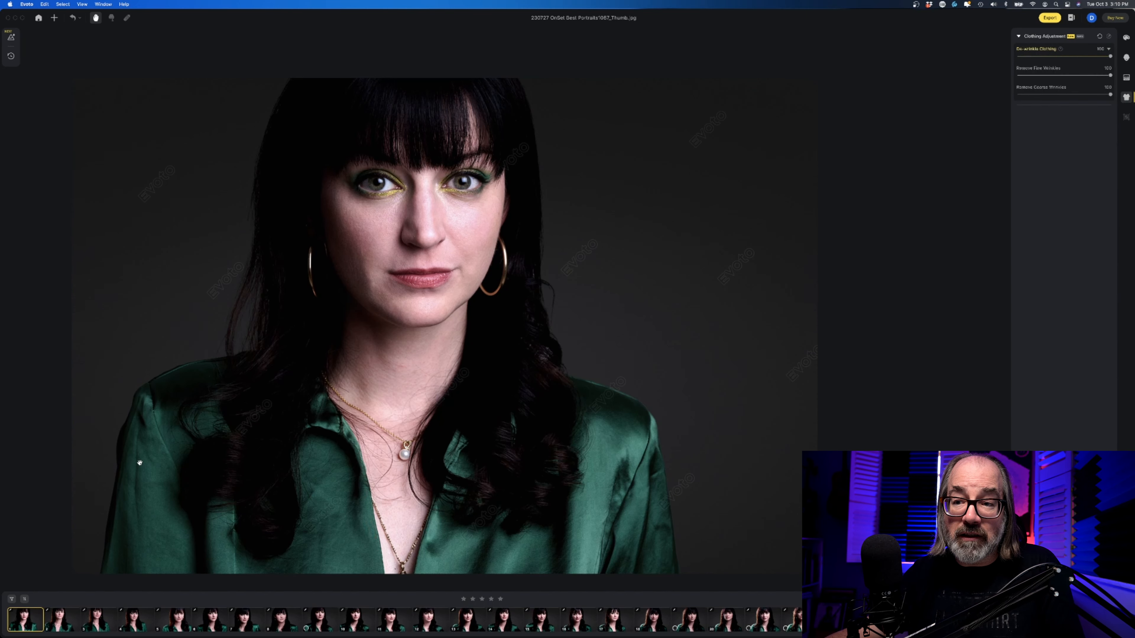
key(ctrl+Left)
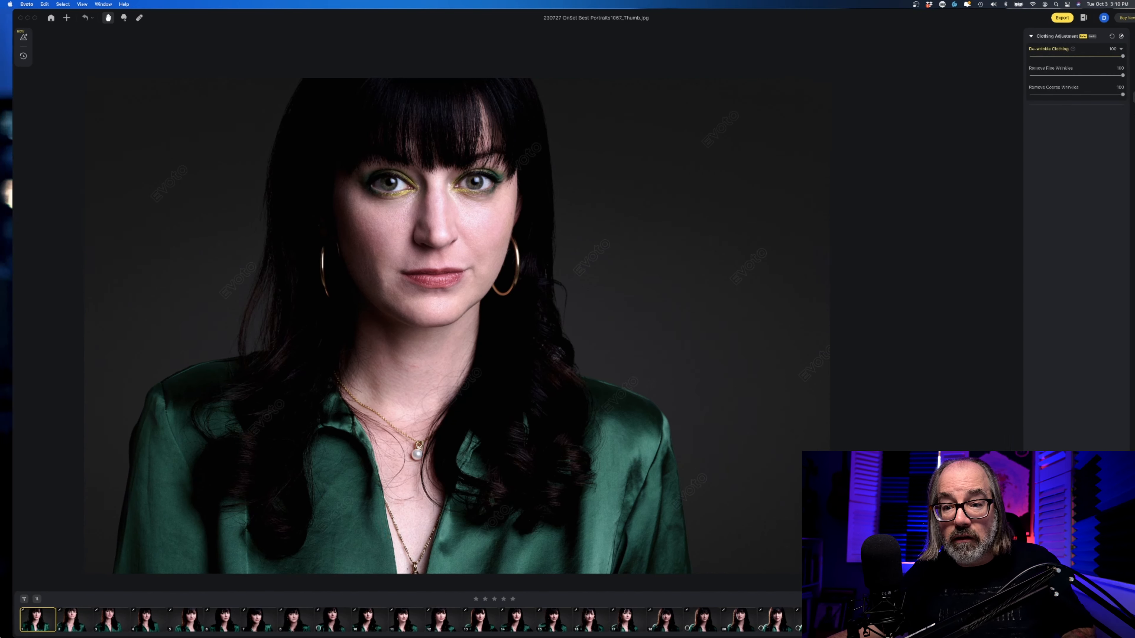
key(ctrl+Right)
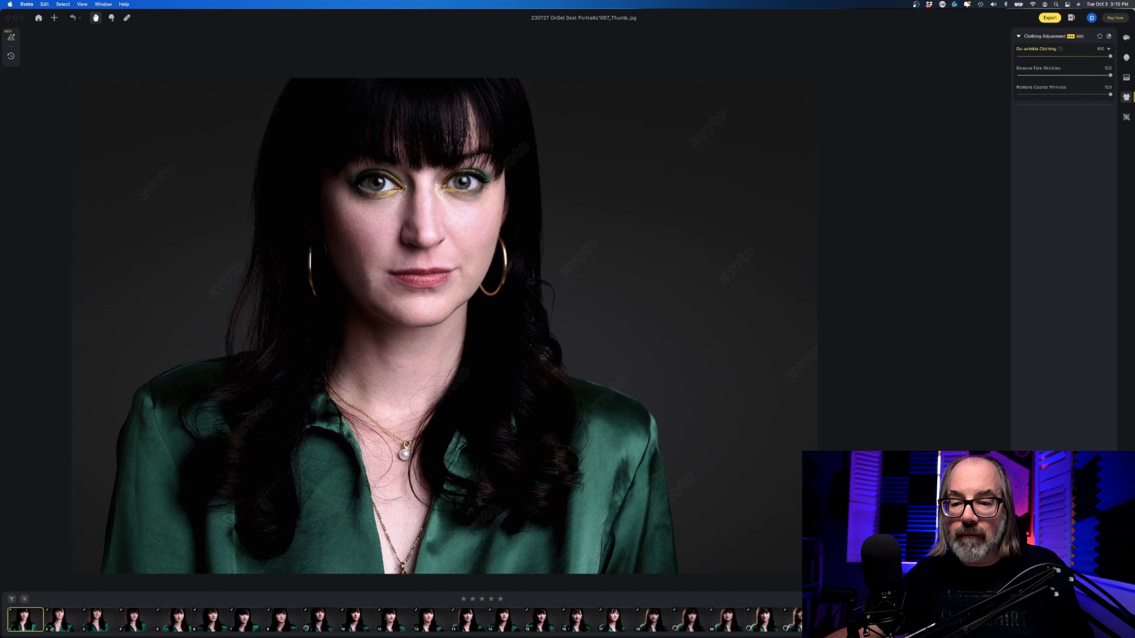
Step: Reset all effects on the second portrait, and copy the effects of the first portrait
click(62, 622)
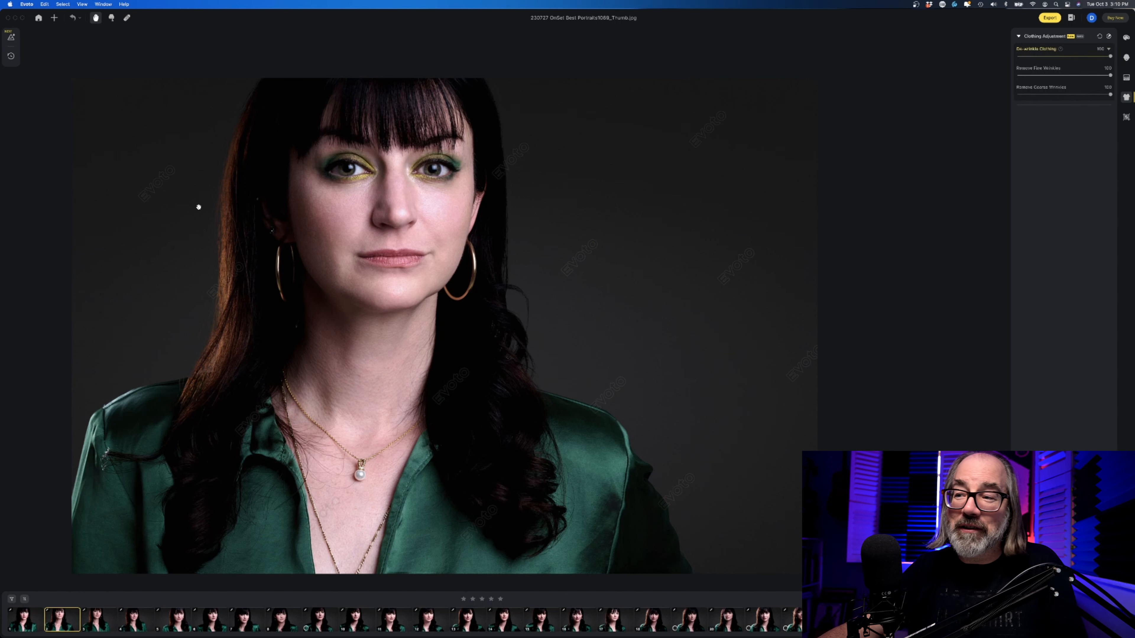
click(79, 20)
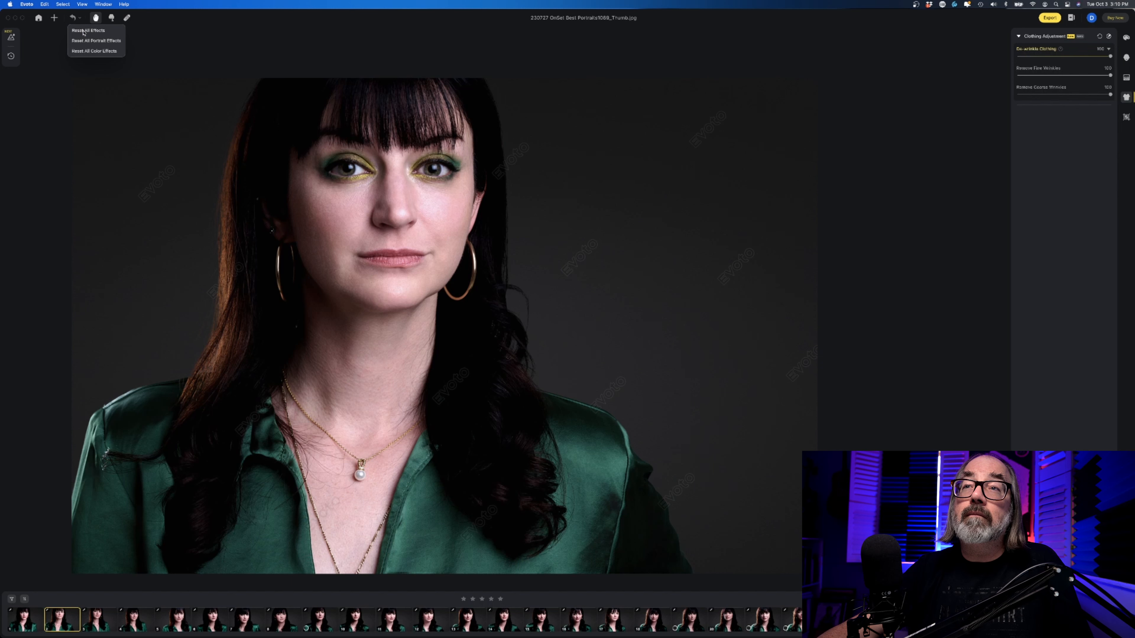
click(82, 31)
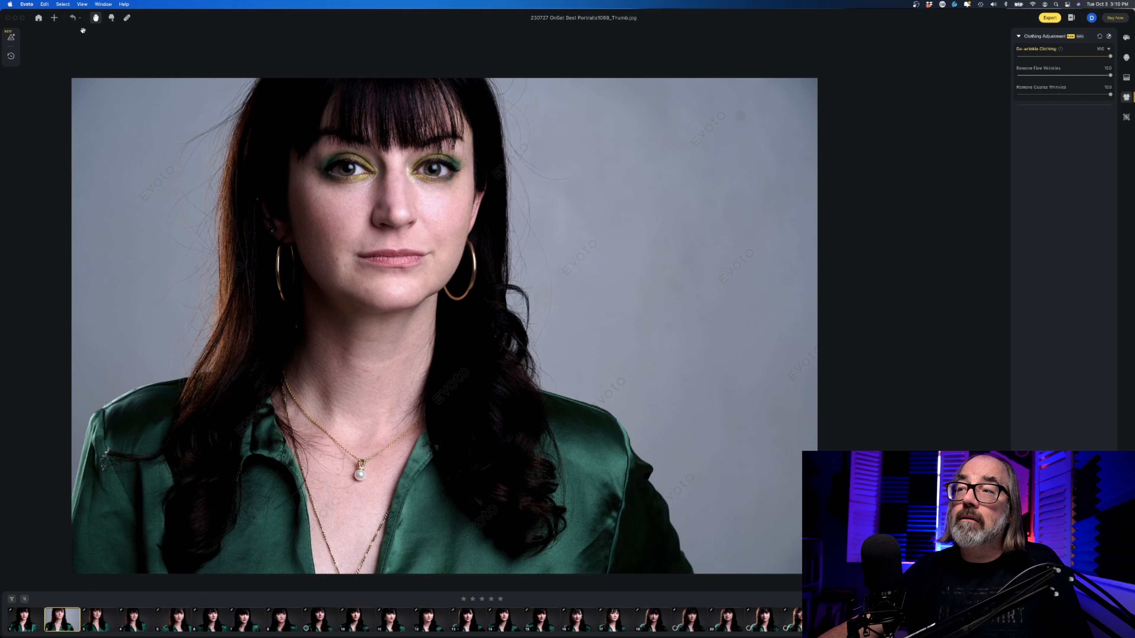
click(26, 627)
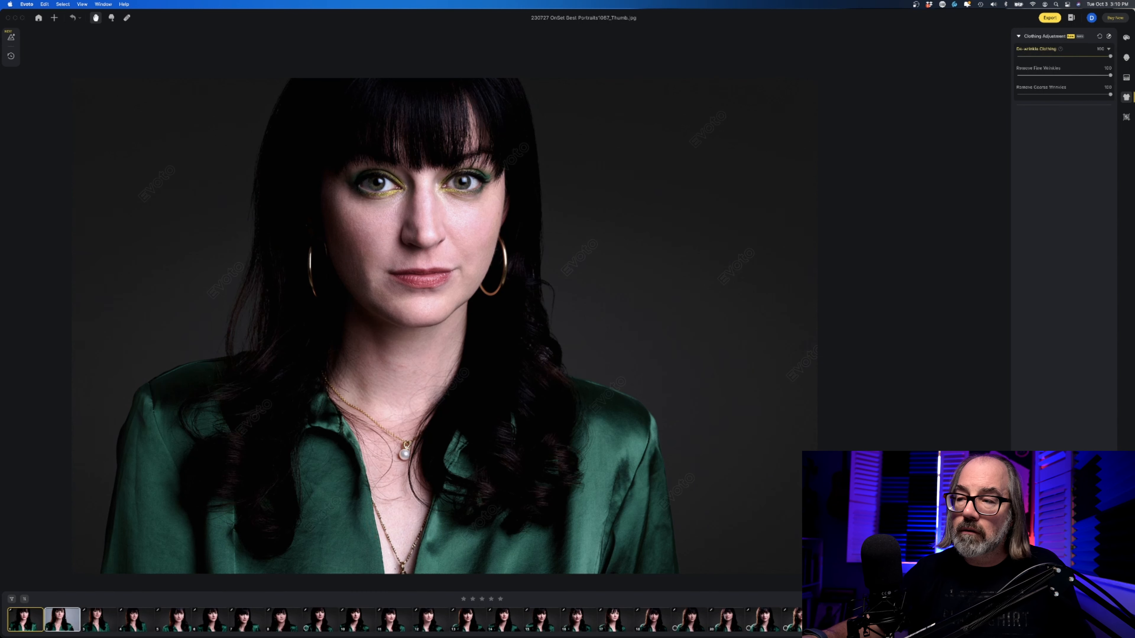
key(shift+super+c)
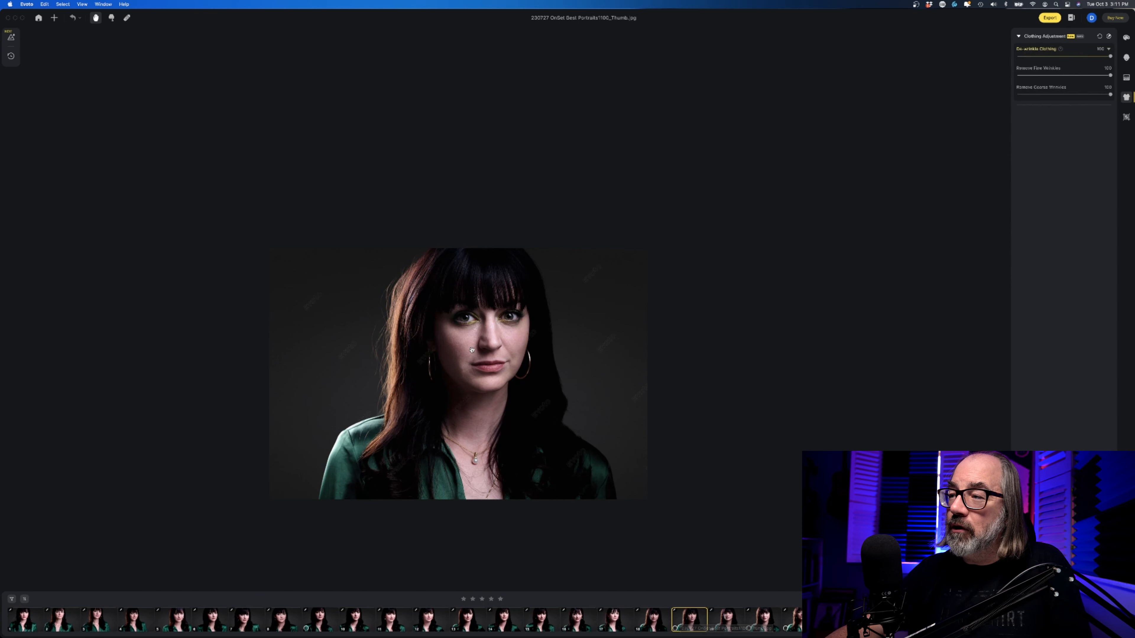
Step: Examine the side-lit portrait's backdrop and hair edges by comparing the edited image with its original twice
scroll(472, 353, down, 3)
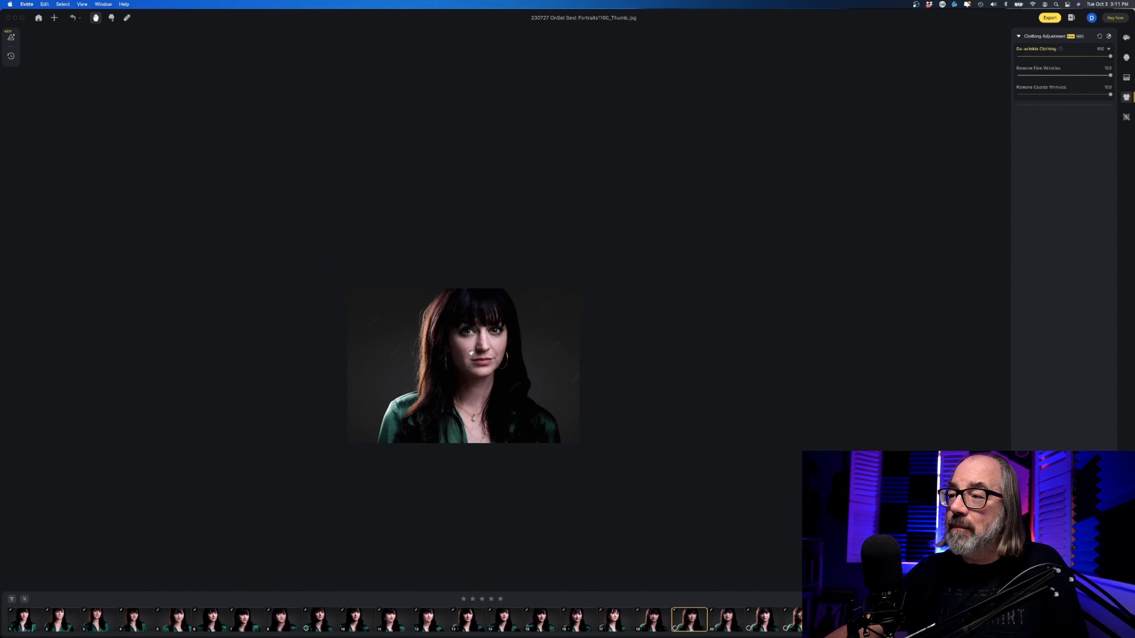
scroll(472, 353, up, 5)
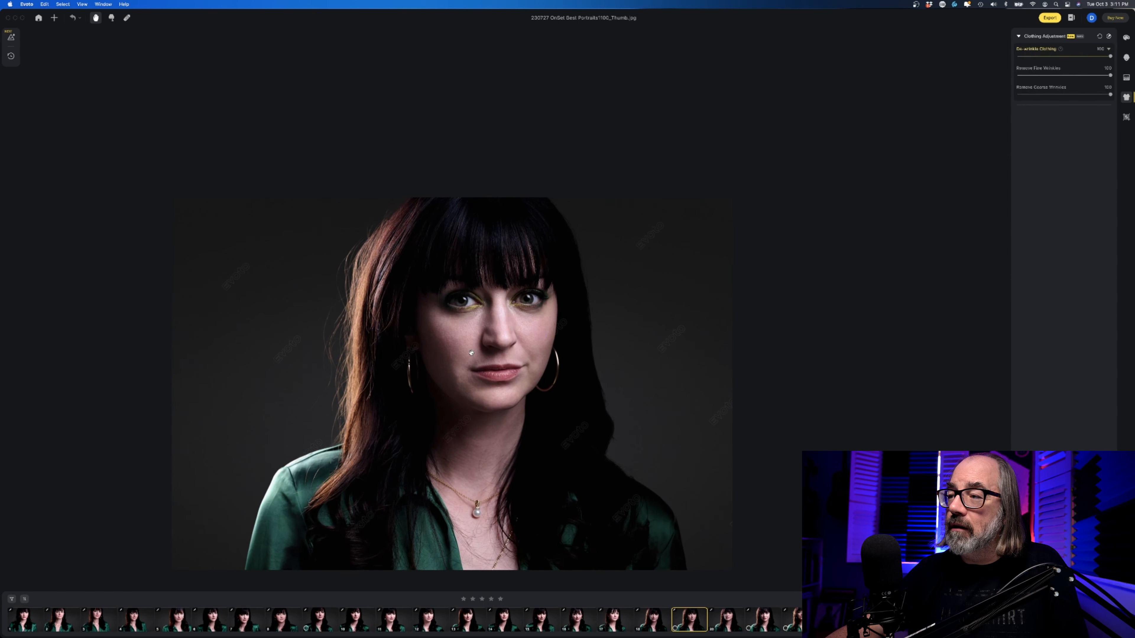
drag(471, 350, 464, 237)
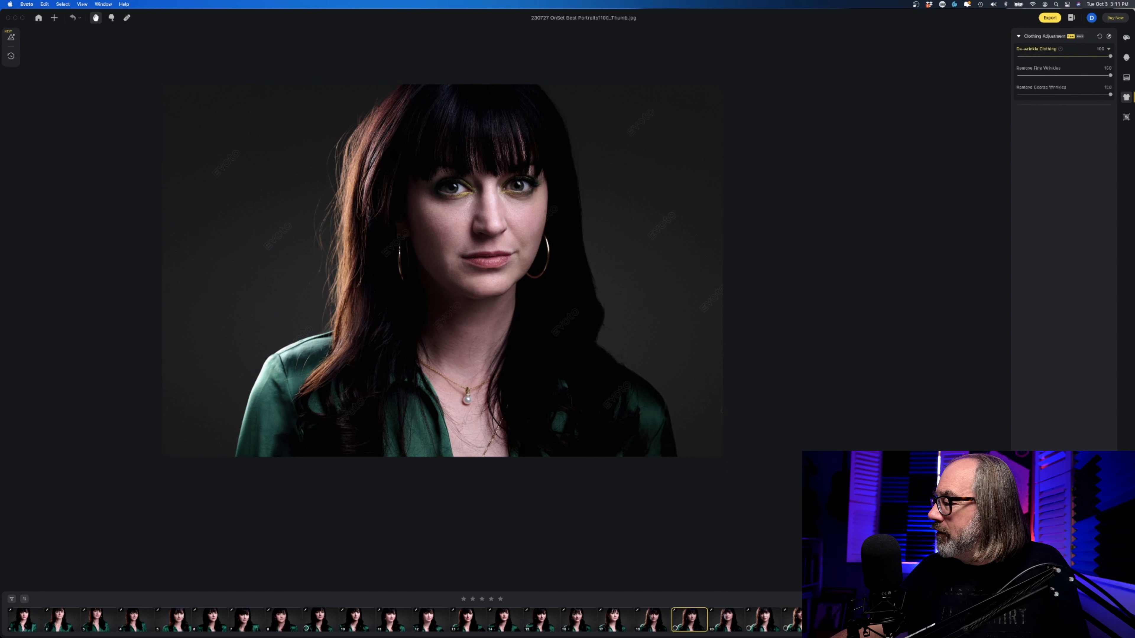
key(backslash)
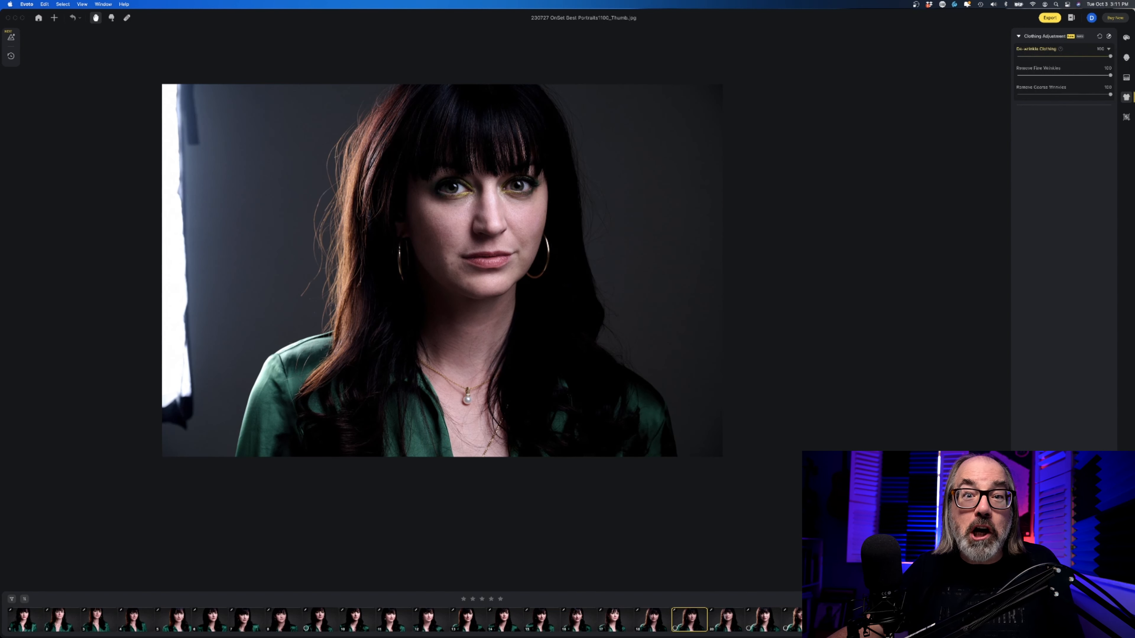
key(backslash)
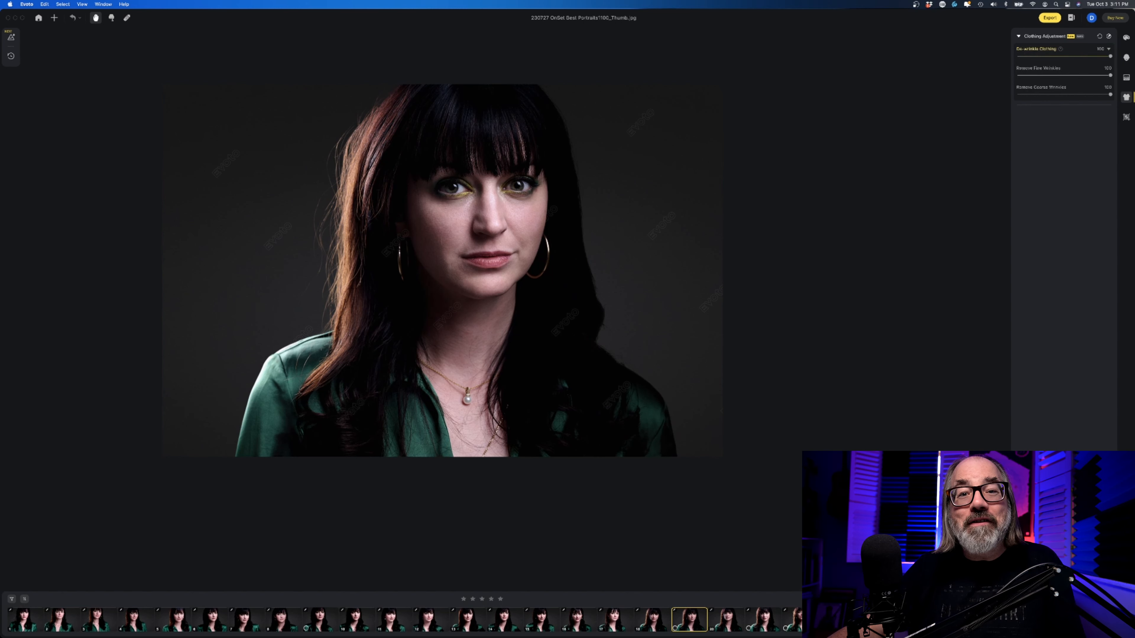
key(backslash)
key(backslash)
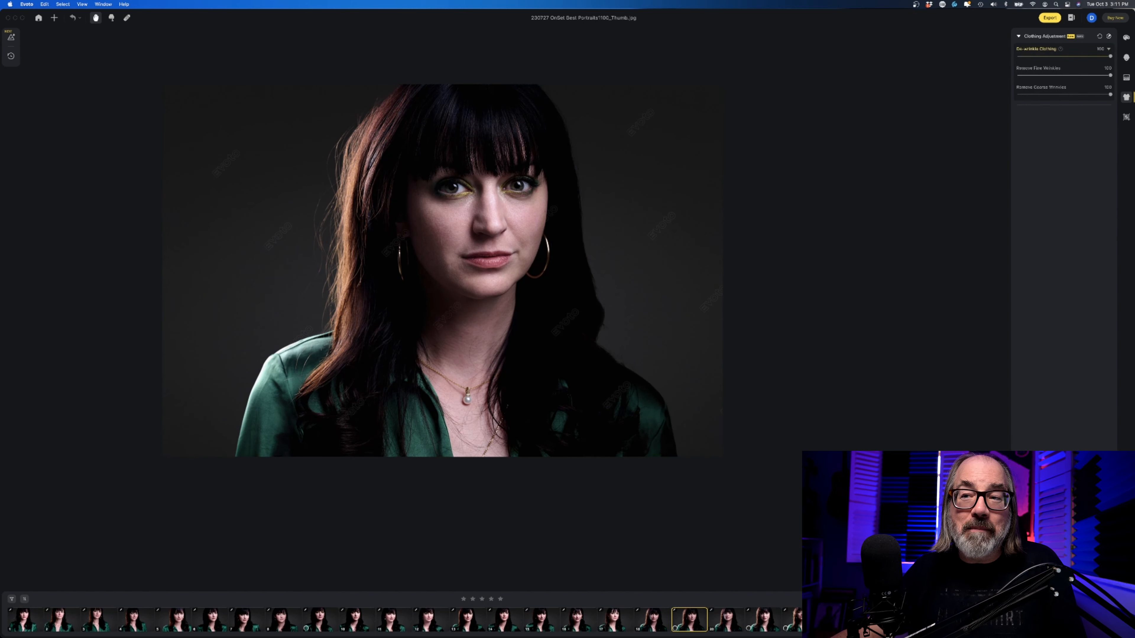